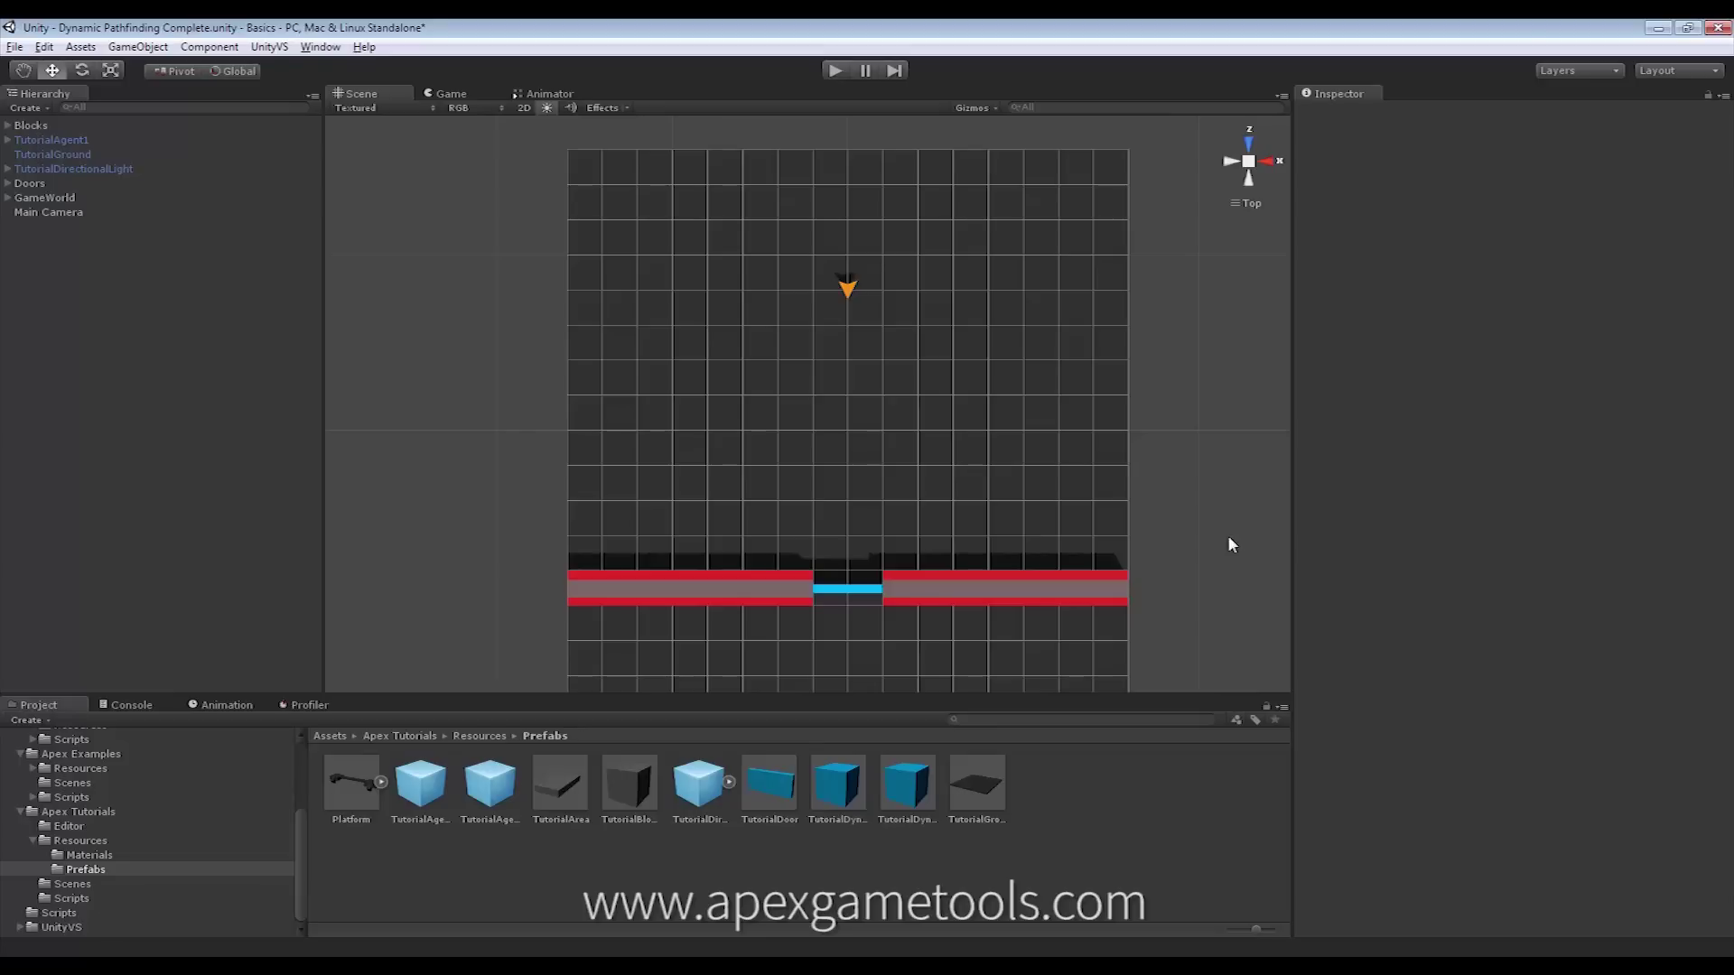
Step: Start Play mode, select the orange agent and open the door in the red wall
click(836, 71)
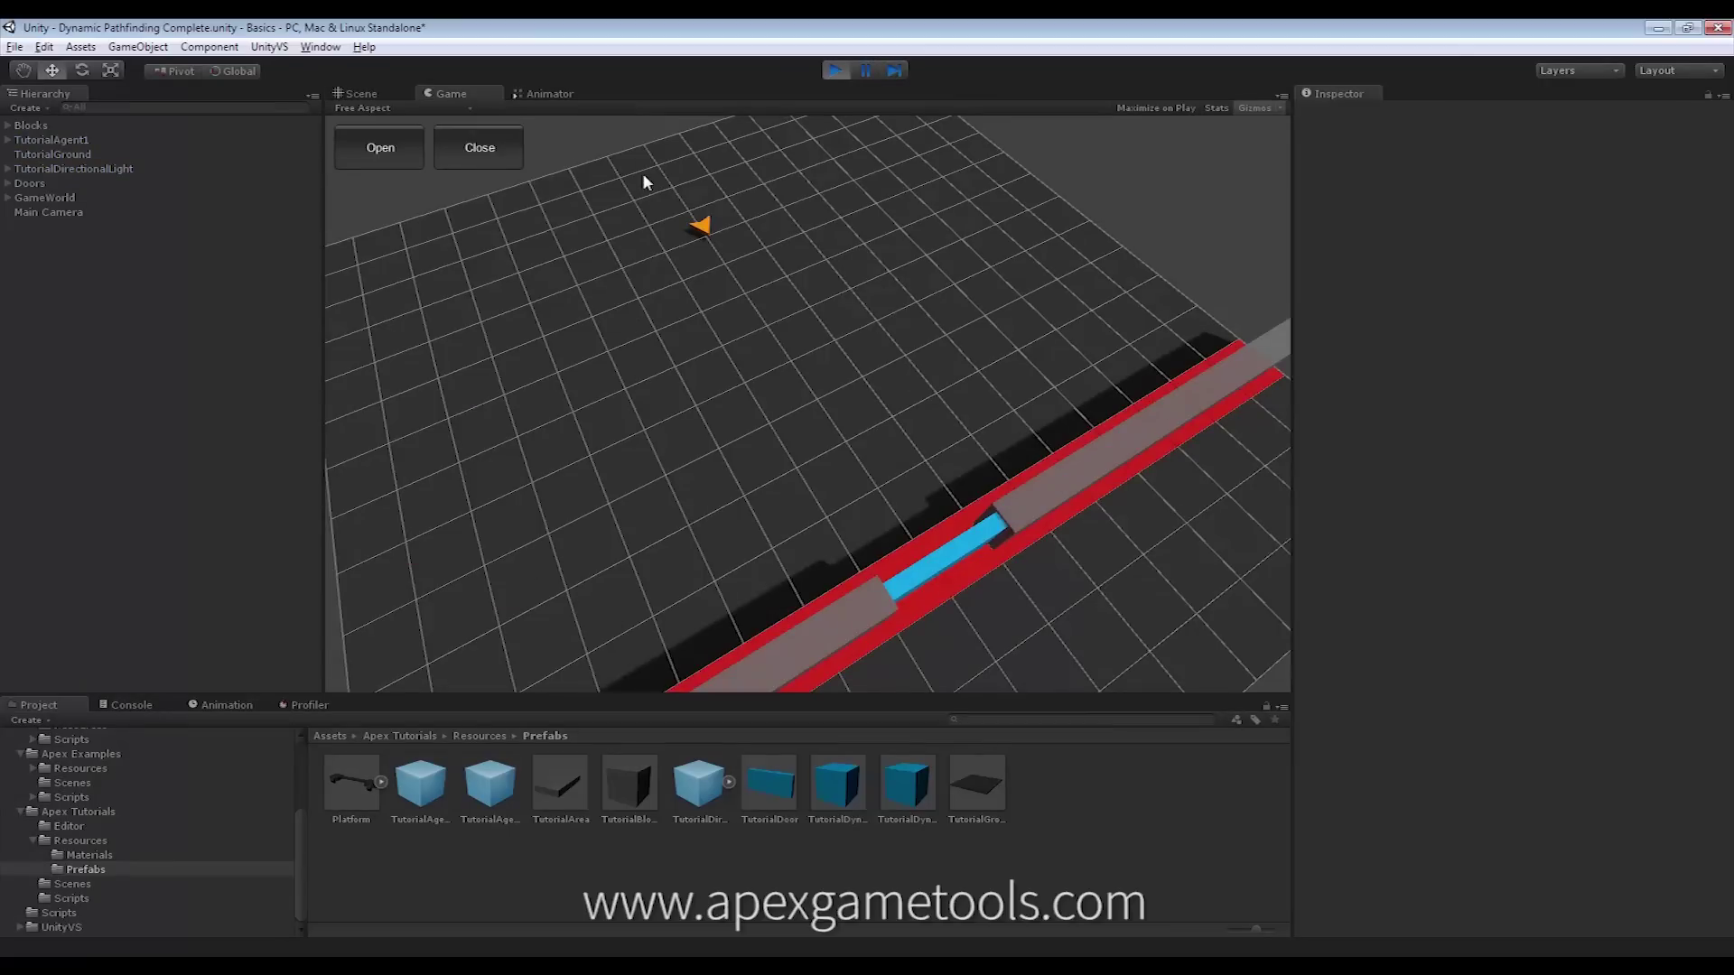
drag(642, 172, 769, 316)
click(370, 148)
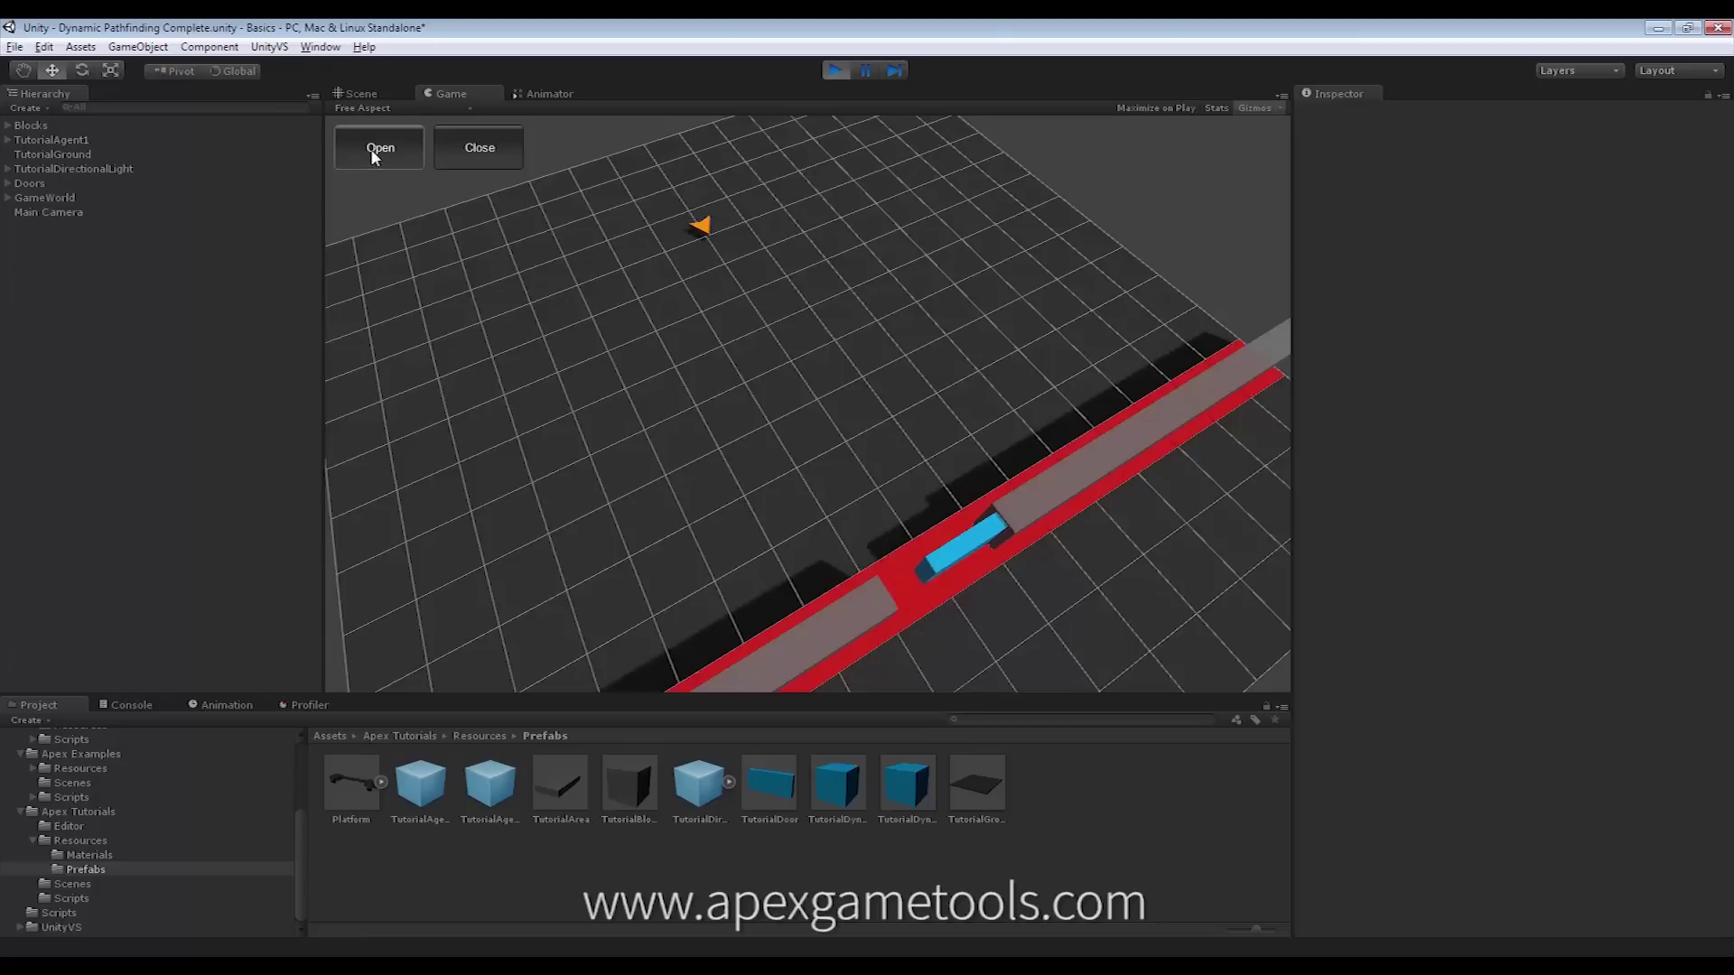
drag(683, 177, 751, 282)
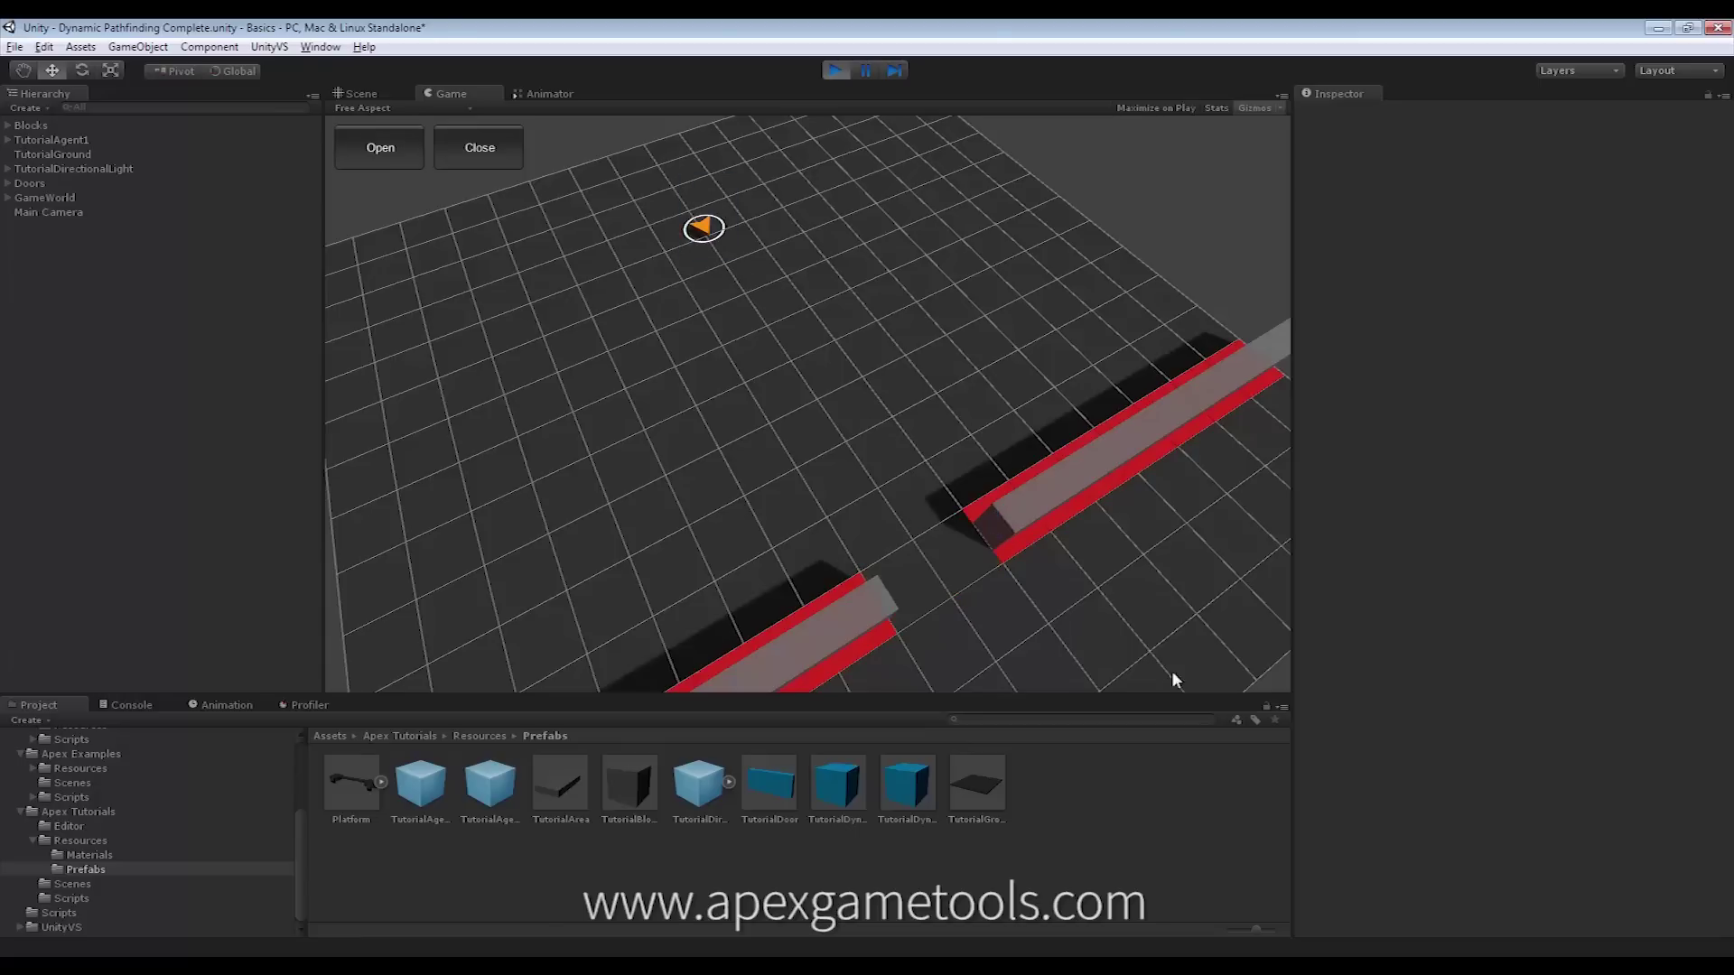
Step: Send the agent to a spot beyond the wall, close the door and reselect the agent
right_click(1202, 568)
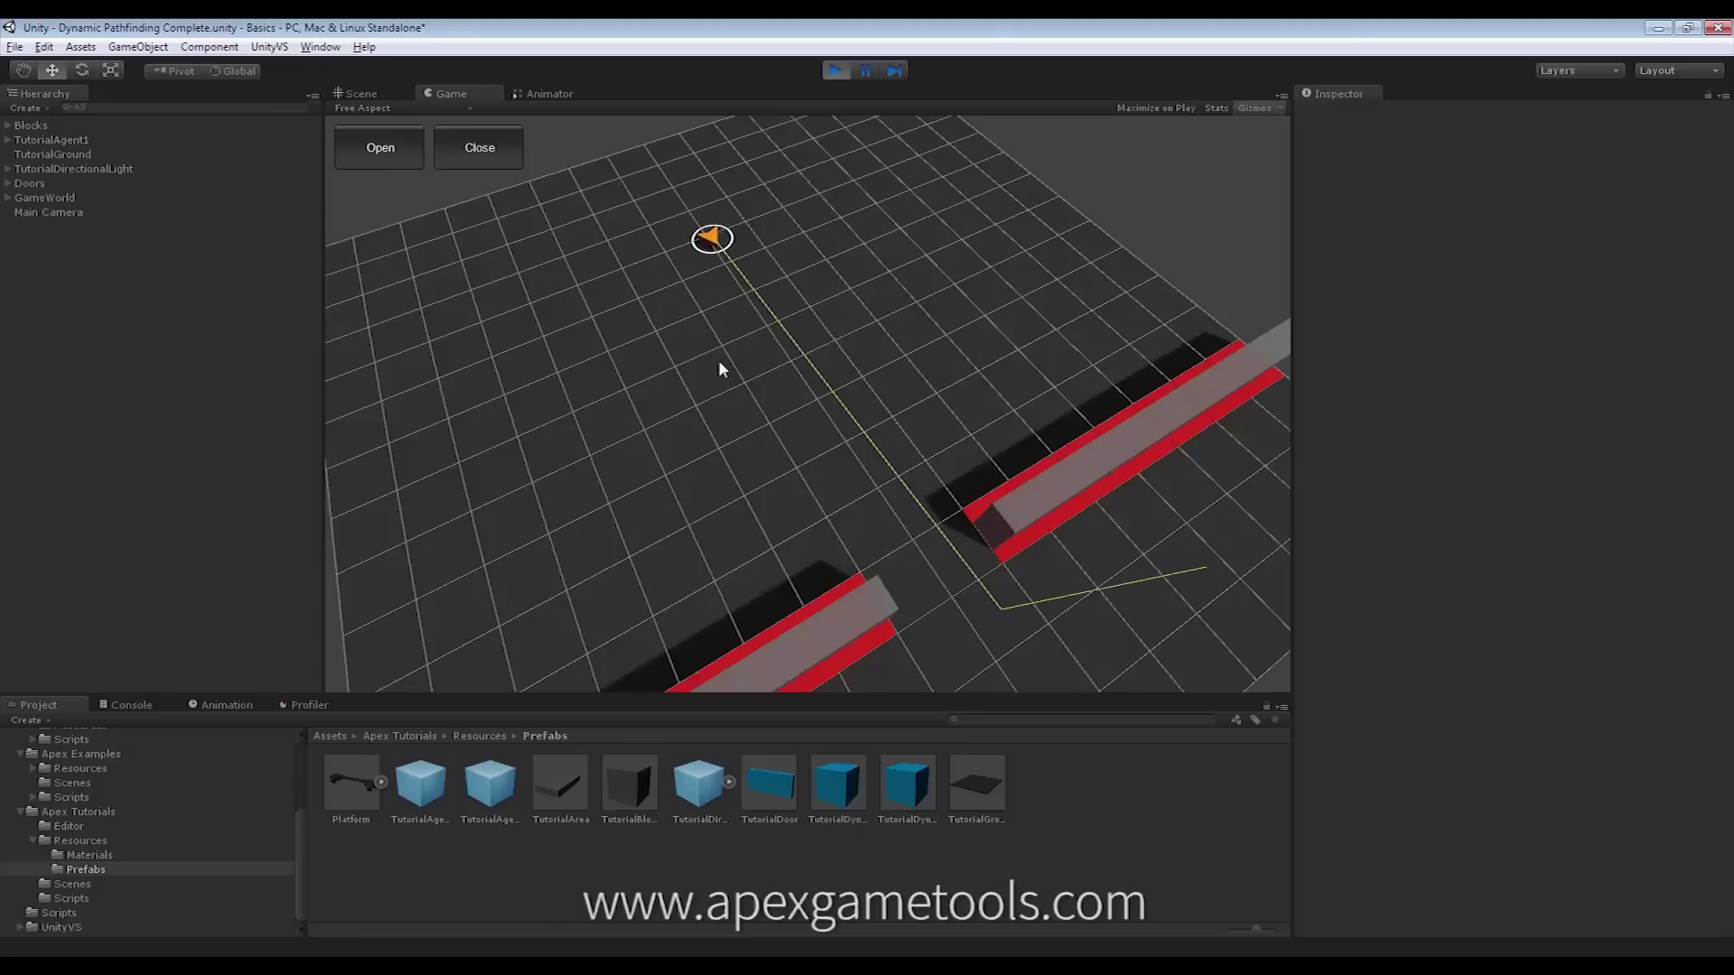
click(480, 148)
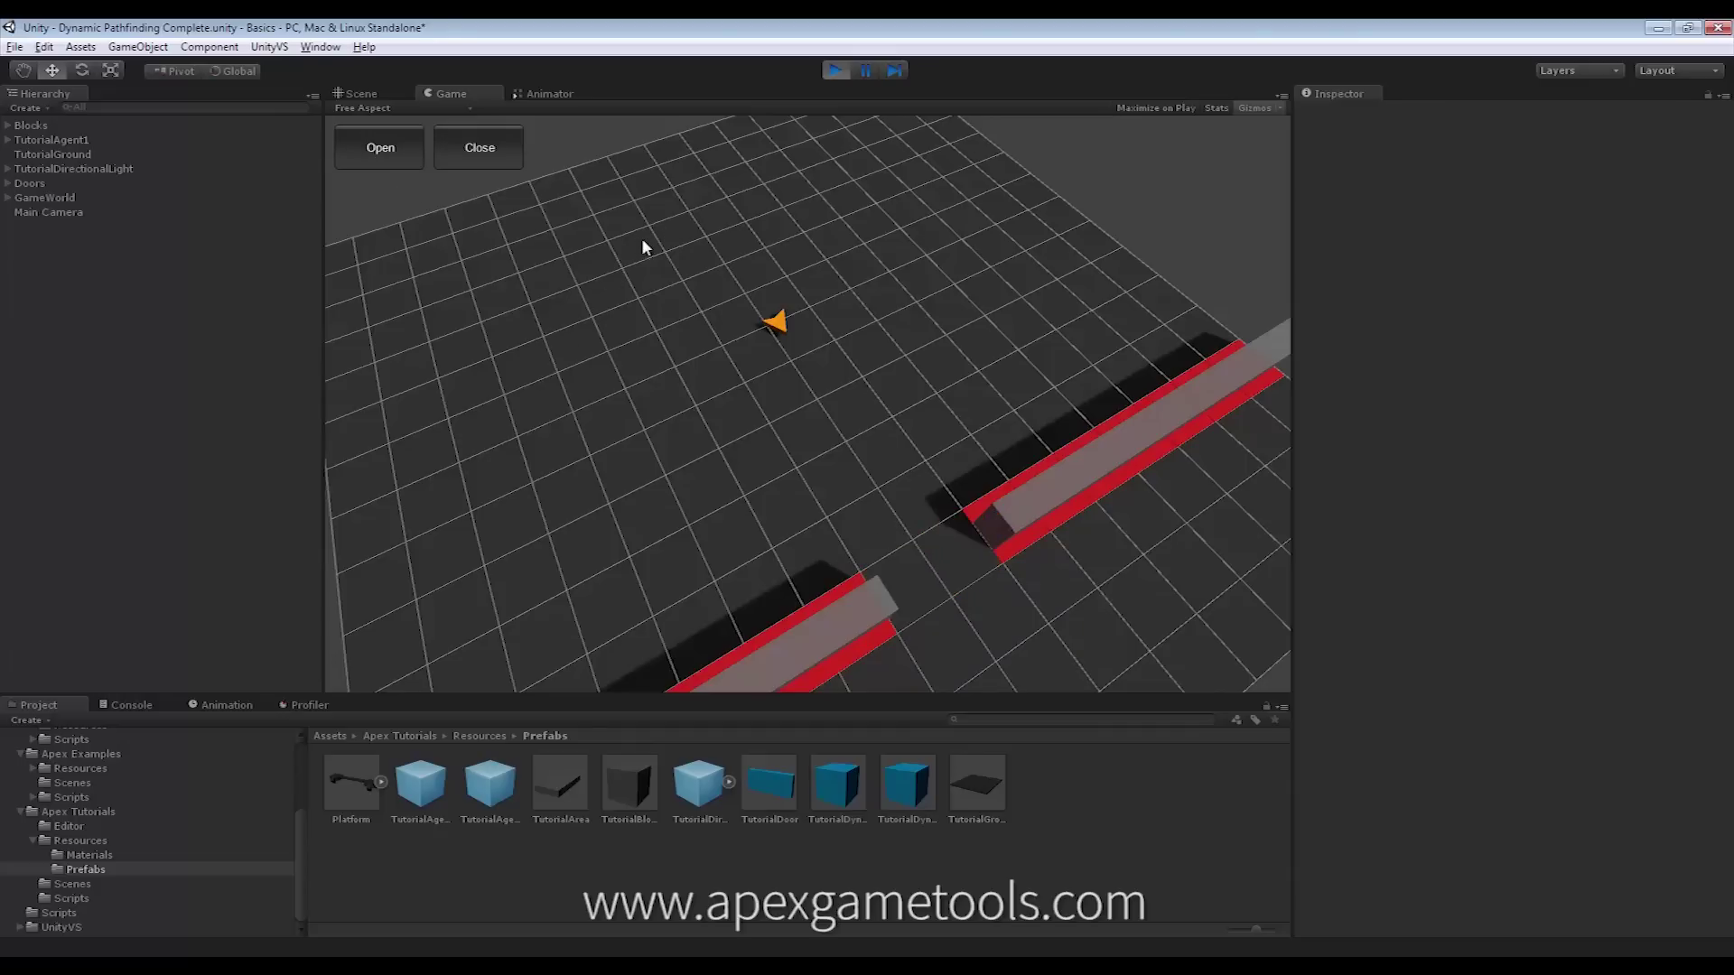
drag(656, 233, 893, 423)
Step: Shut the wall door, spawn a dynamic obstacle beside the agent, then exit Play mode
click(492, 145)
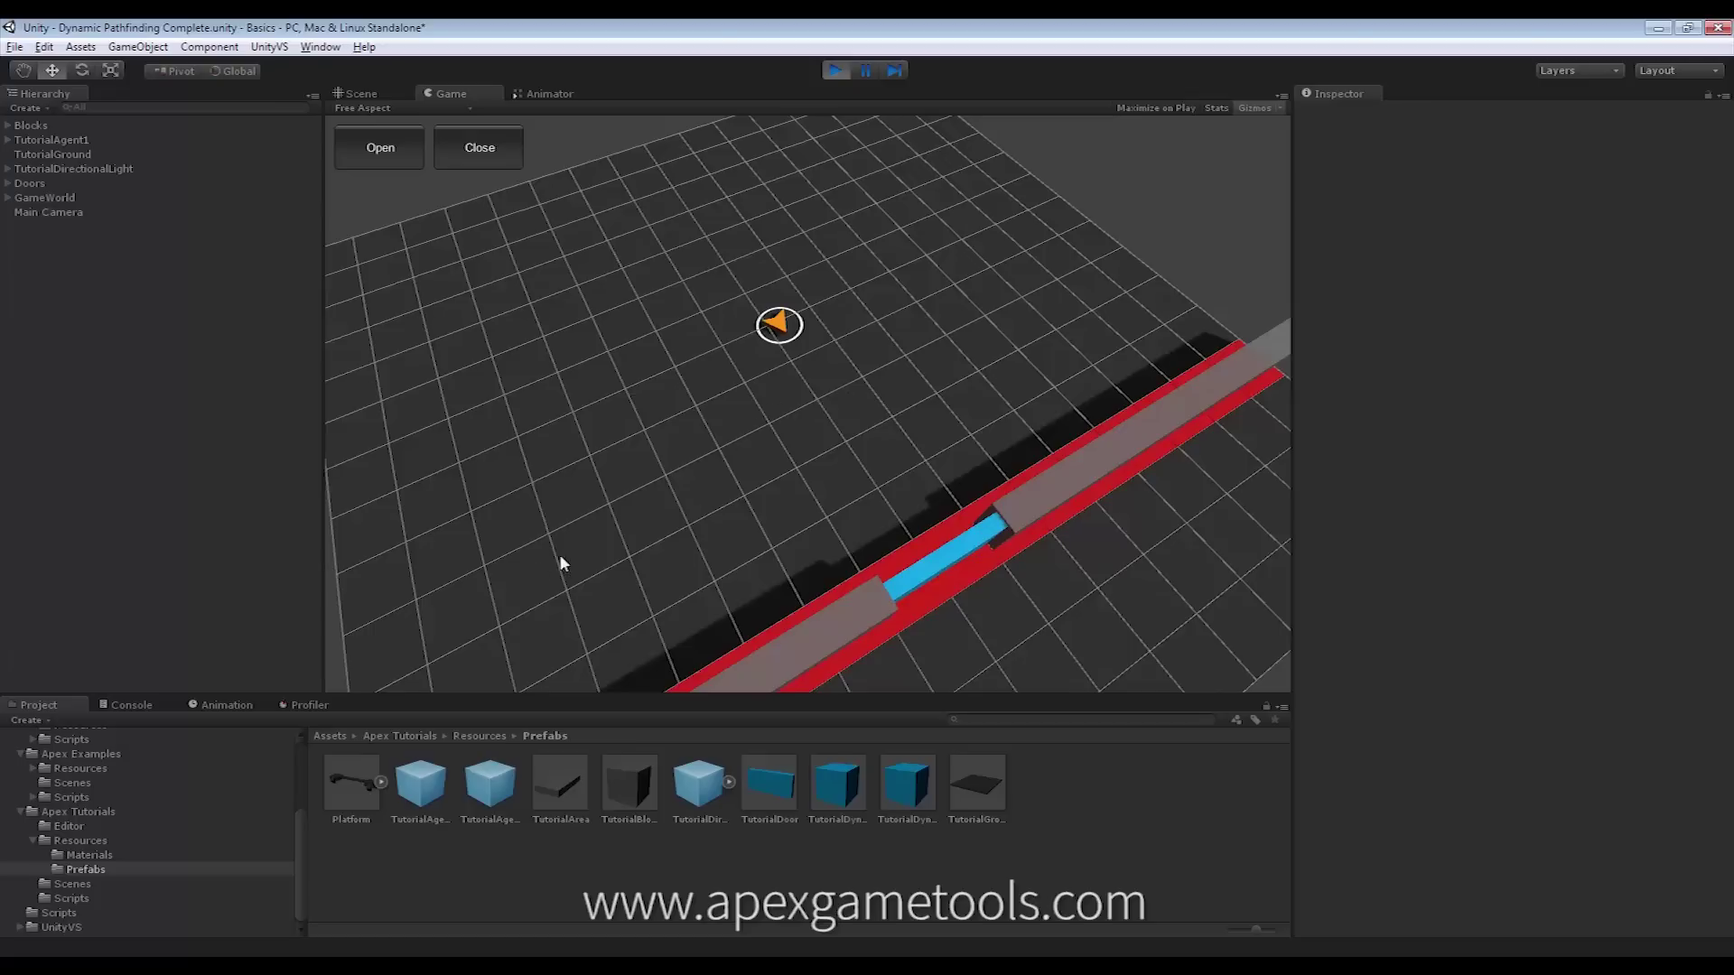
click(521, 584)
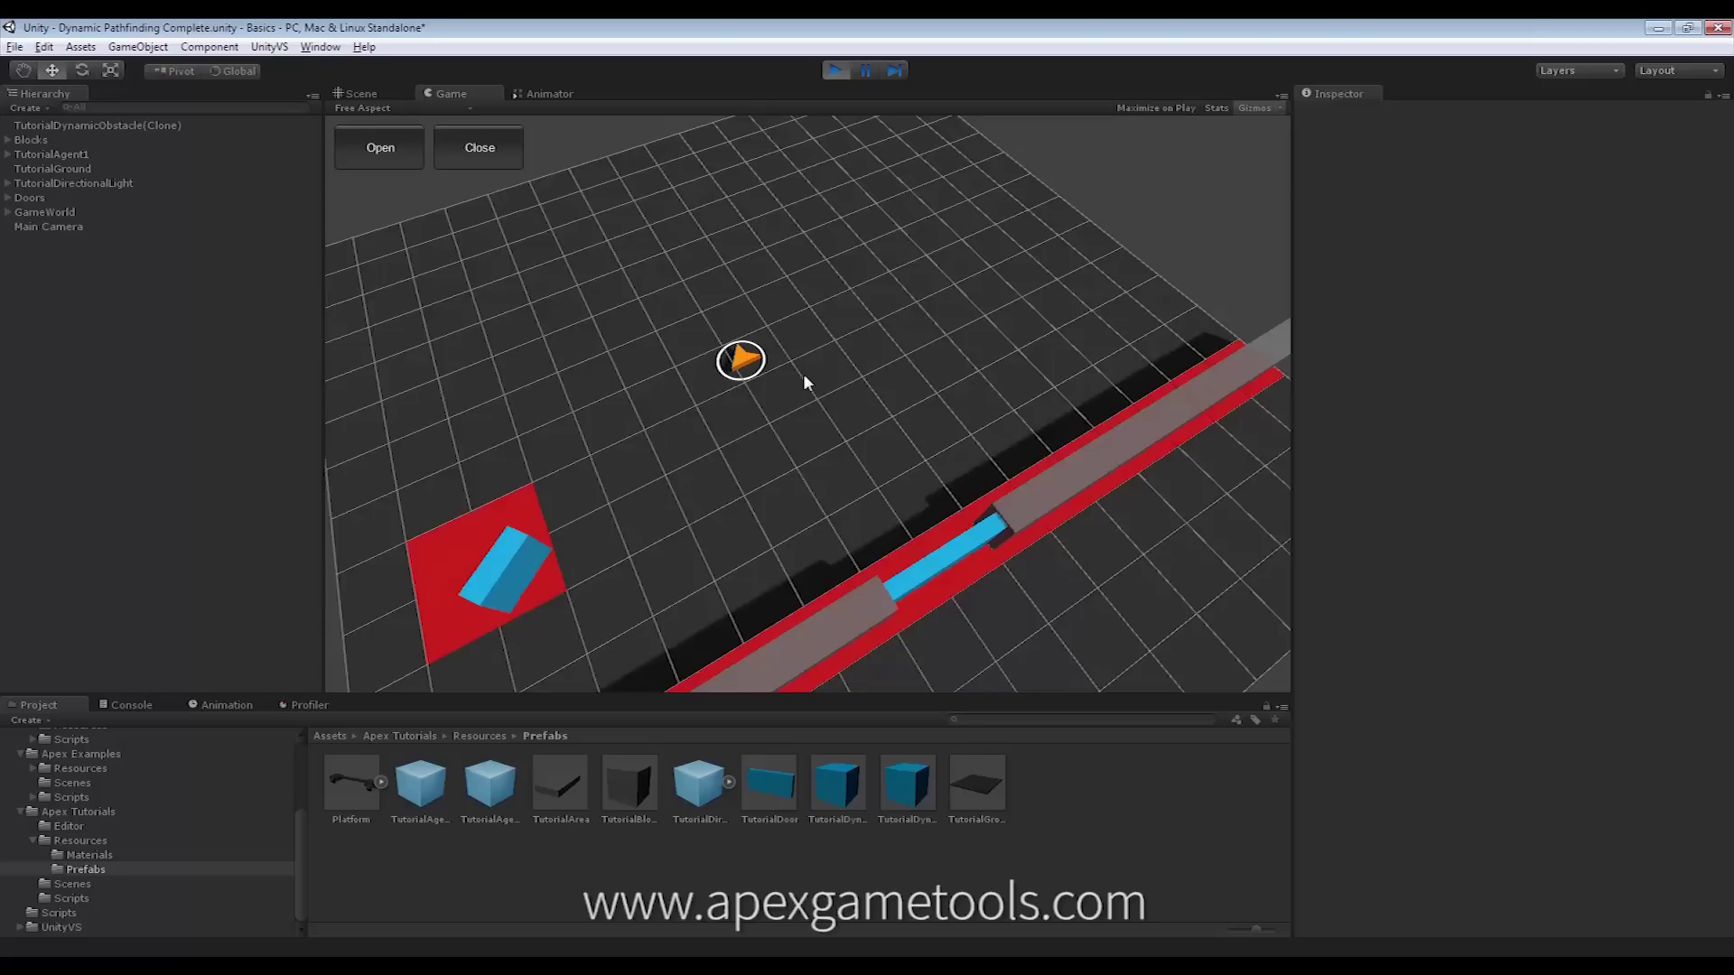
click(829, 72)
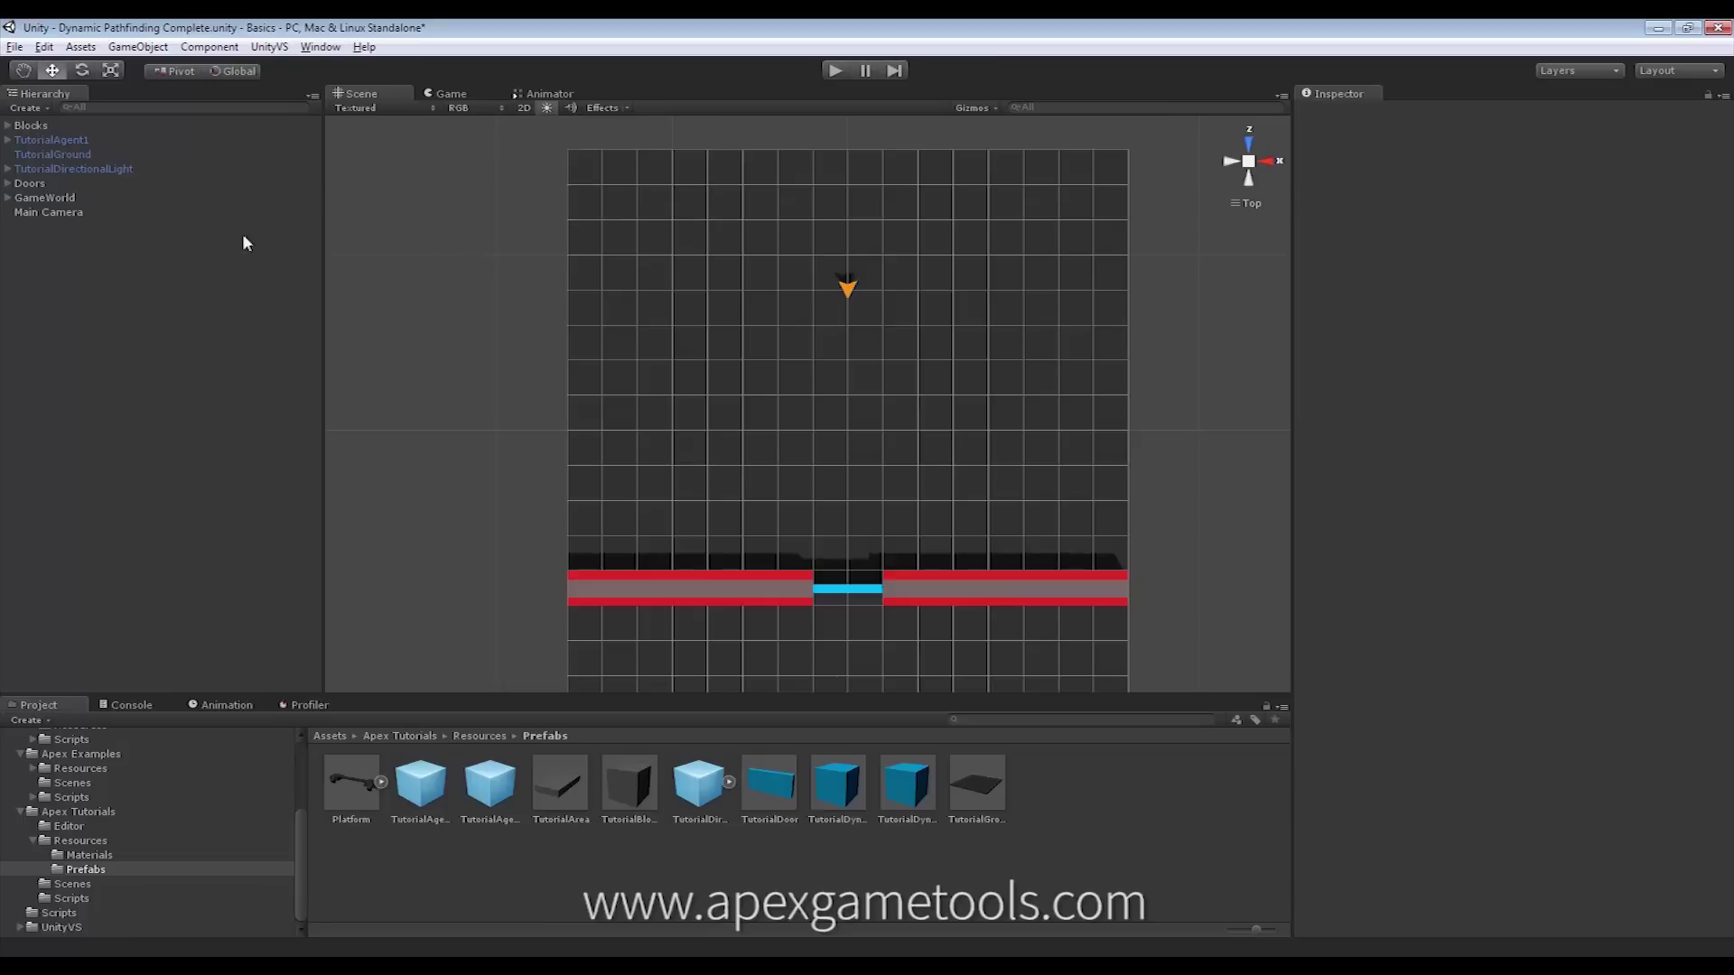
Step: Add Apex > Navigation > Steering > Steer for Path Processing > Replan when Blocked to TutorialAgent1
click(61, 141)
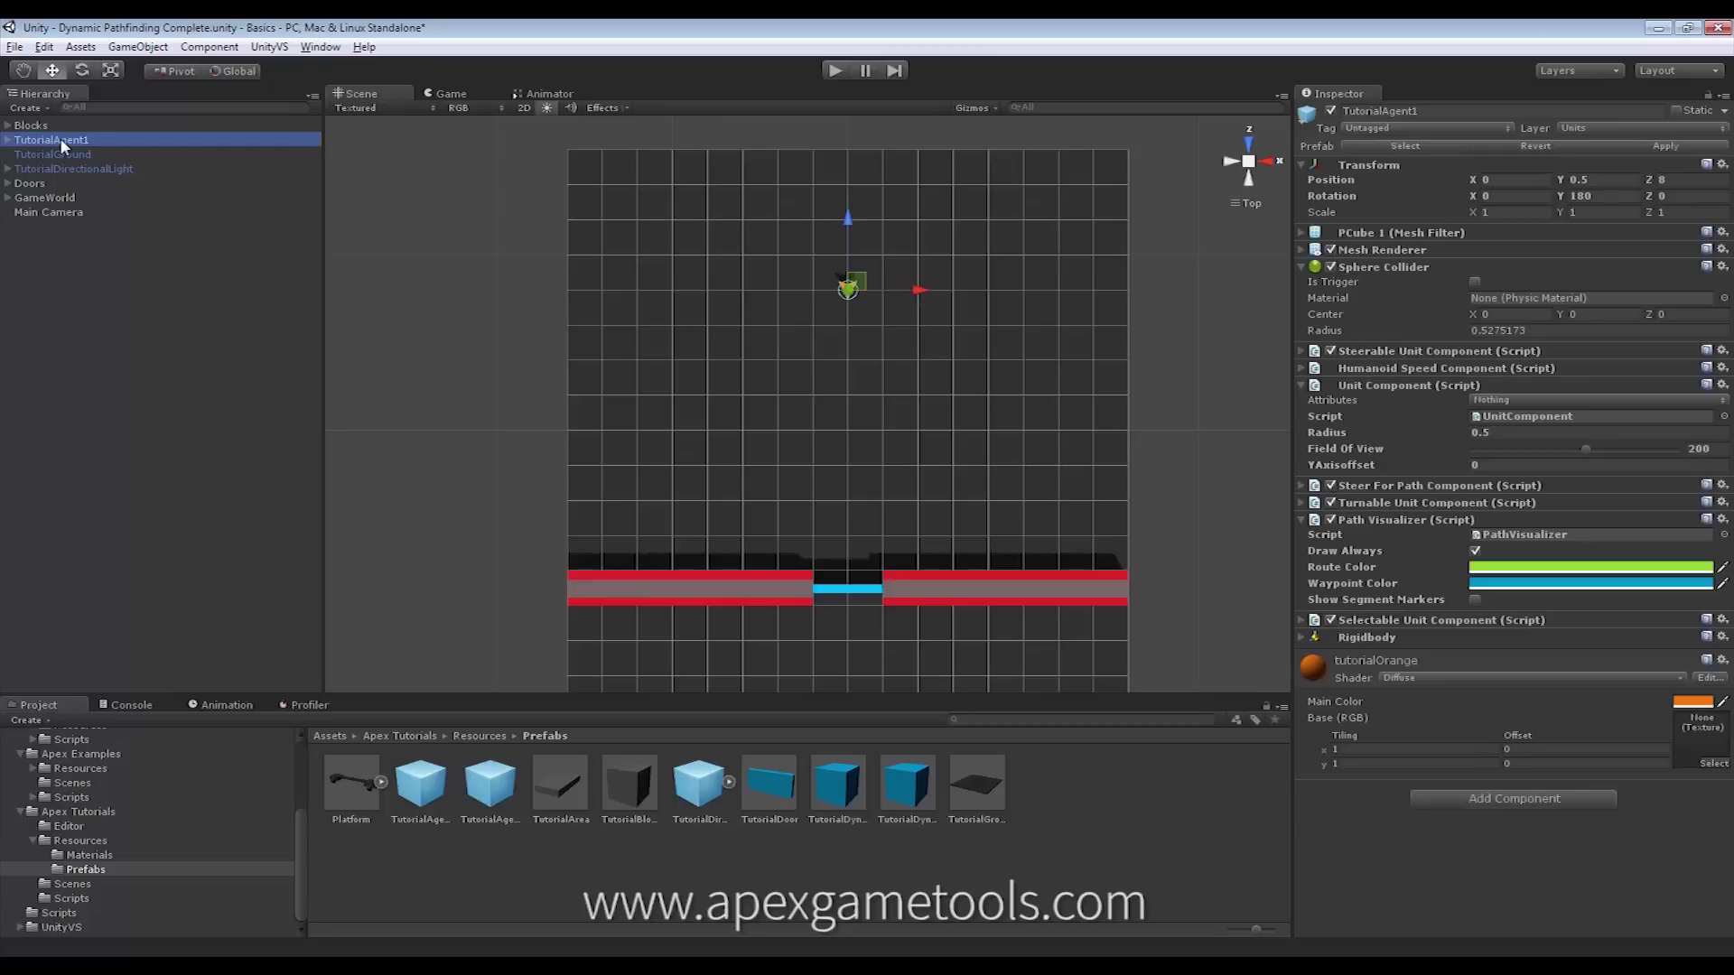
click(1493, 800)
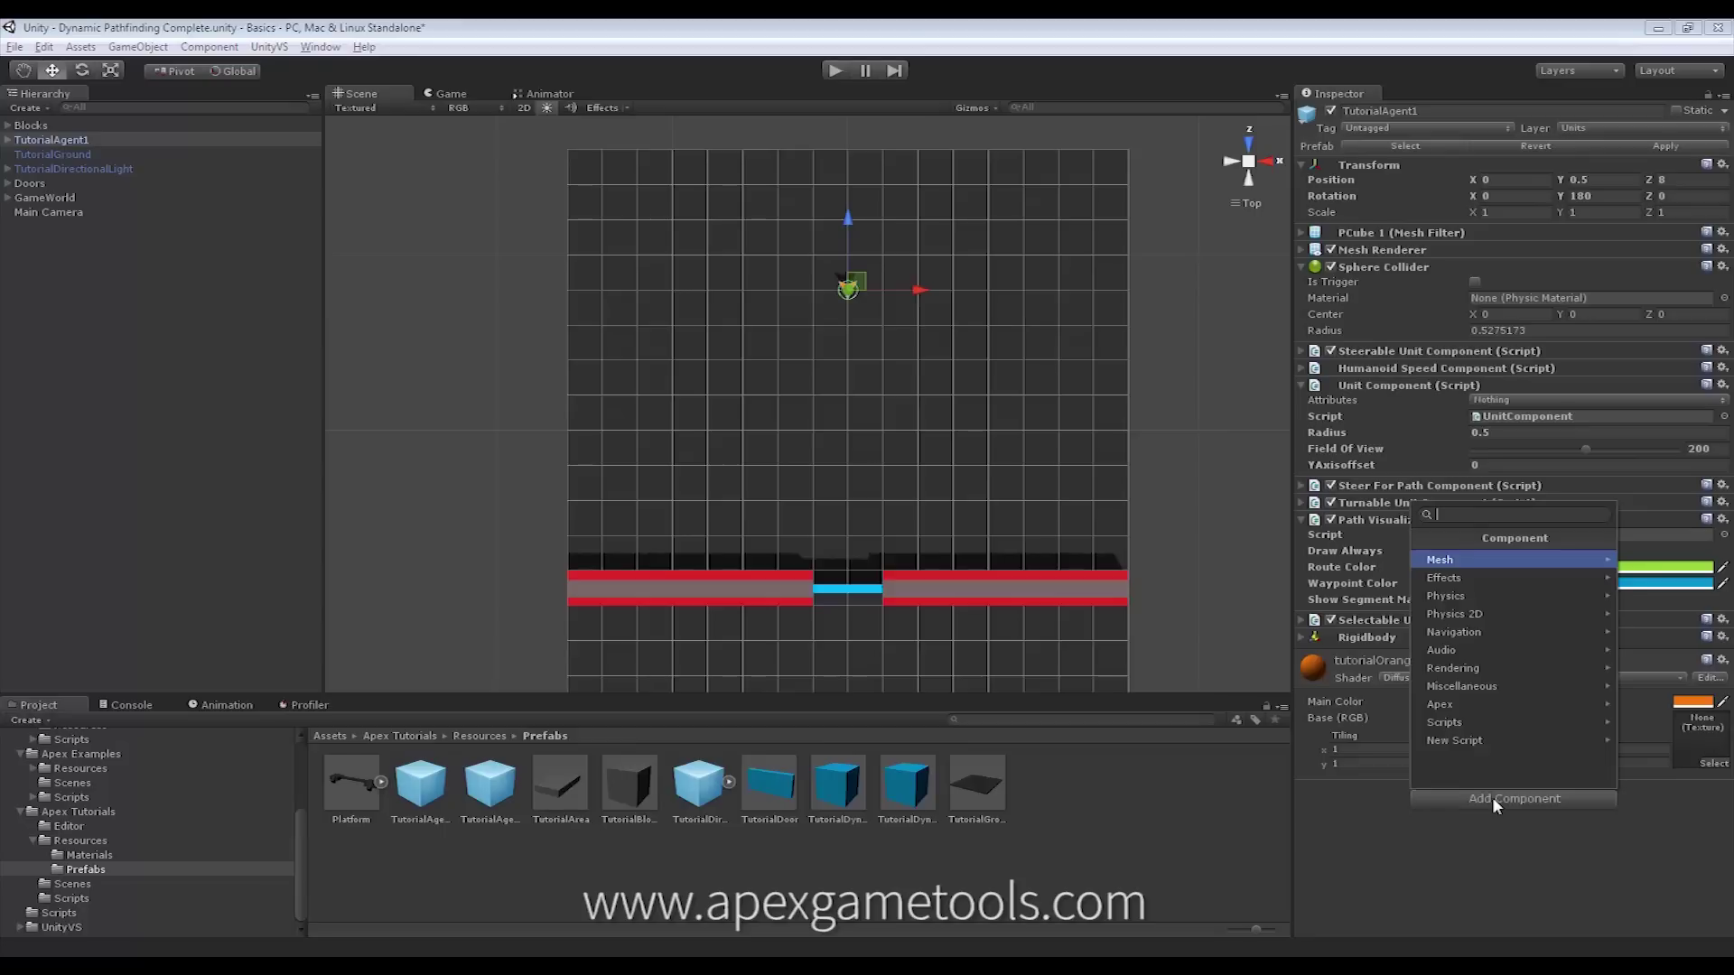
click(1459, 702)
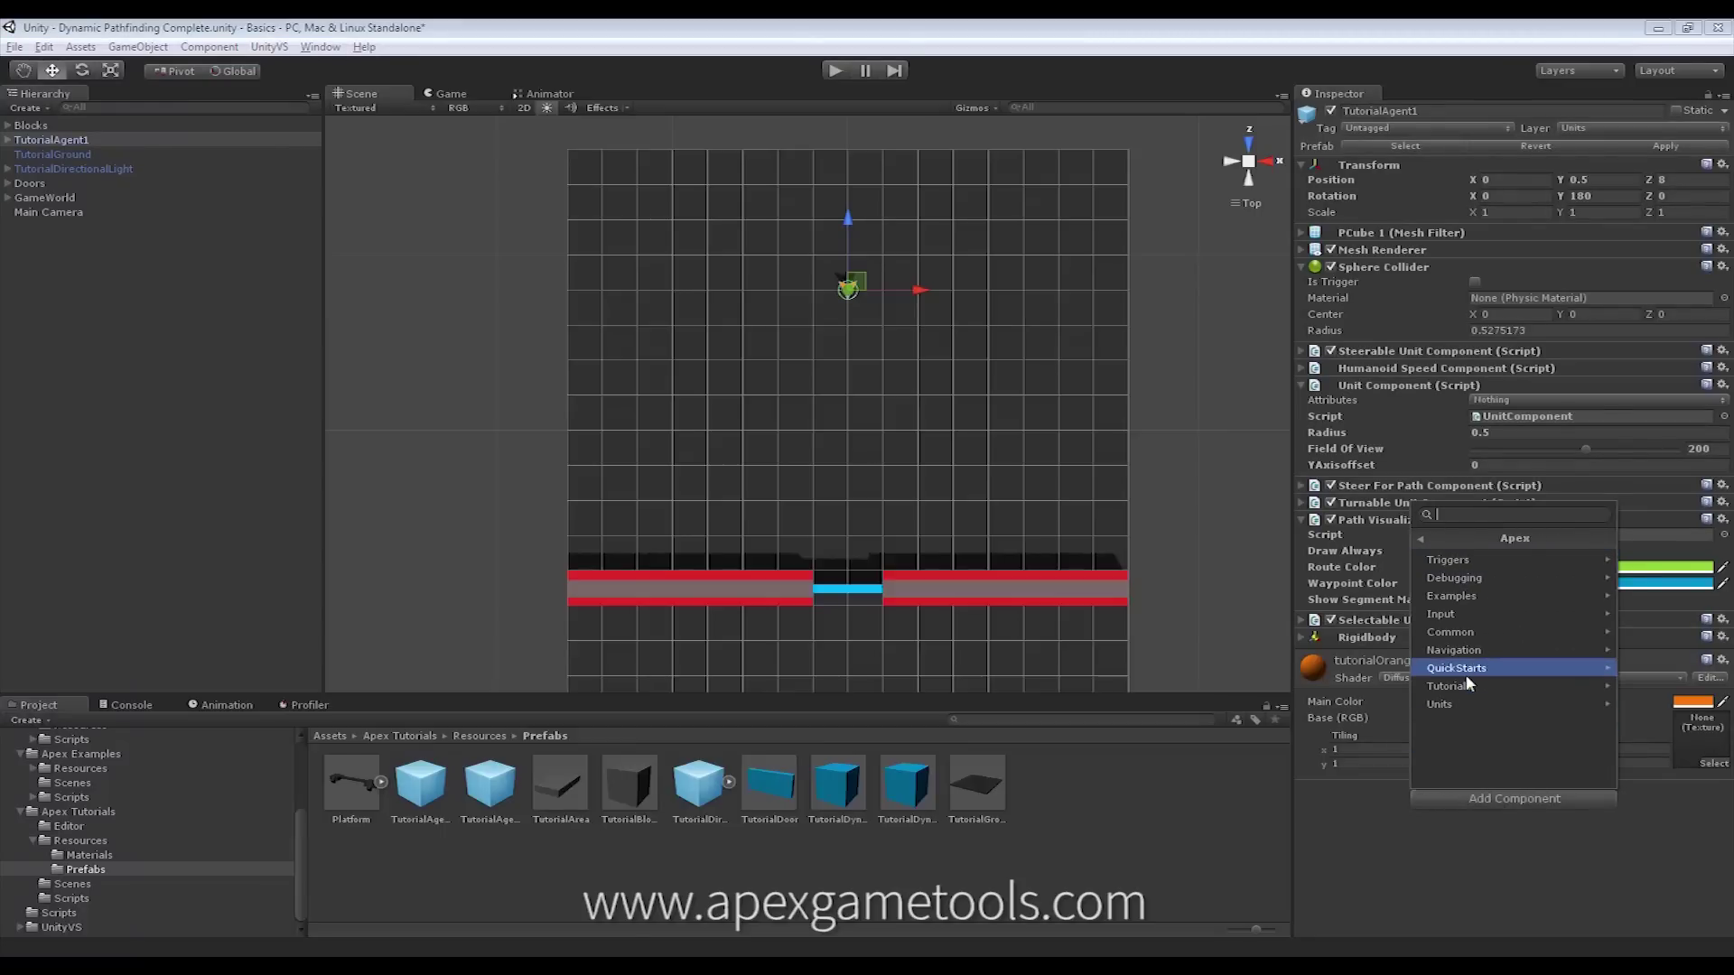
click(1460, 650)
click(1455, 583)
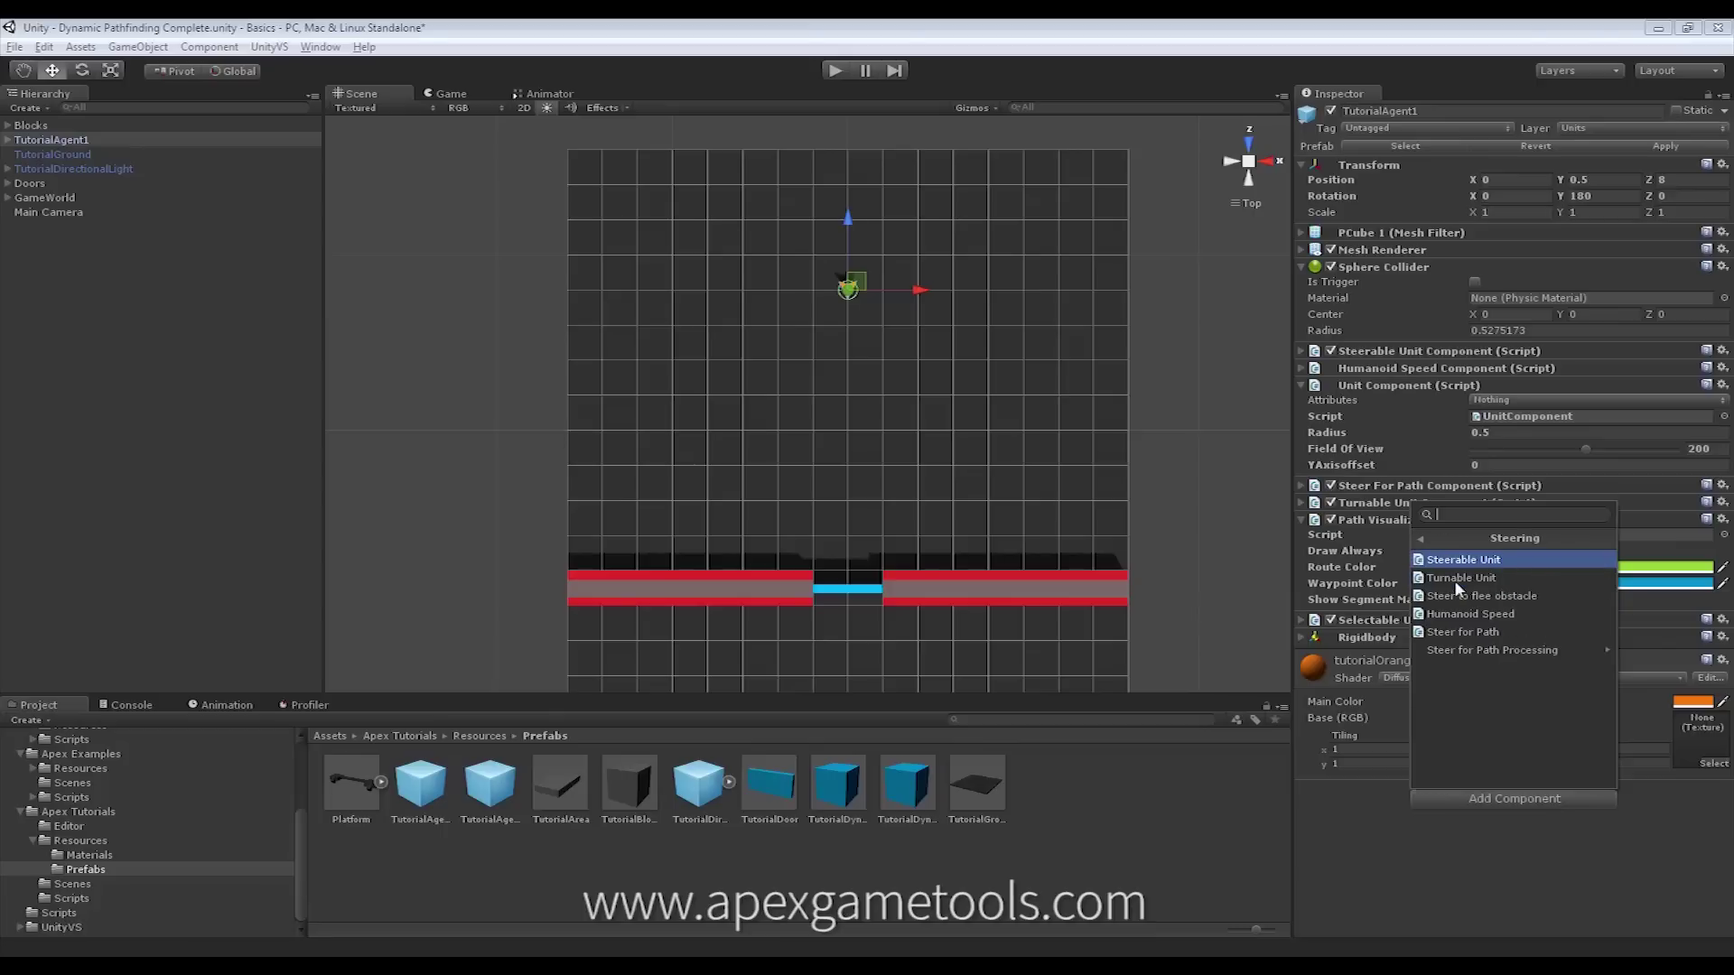
click(1494, 651)
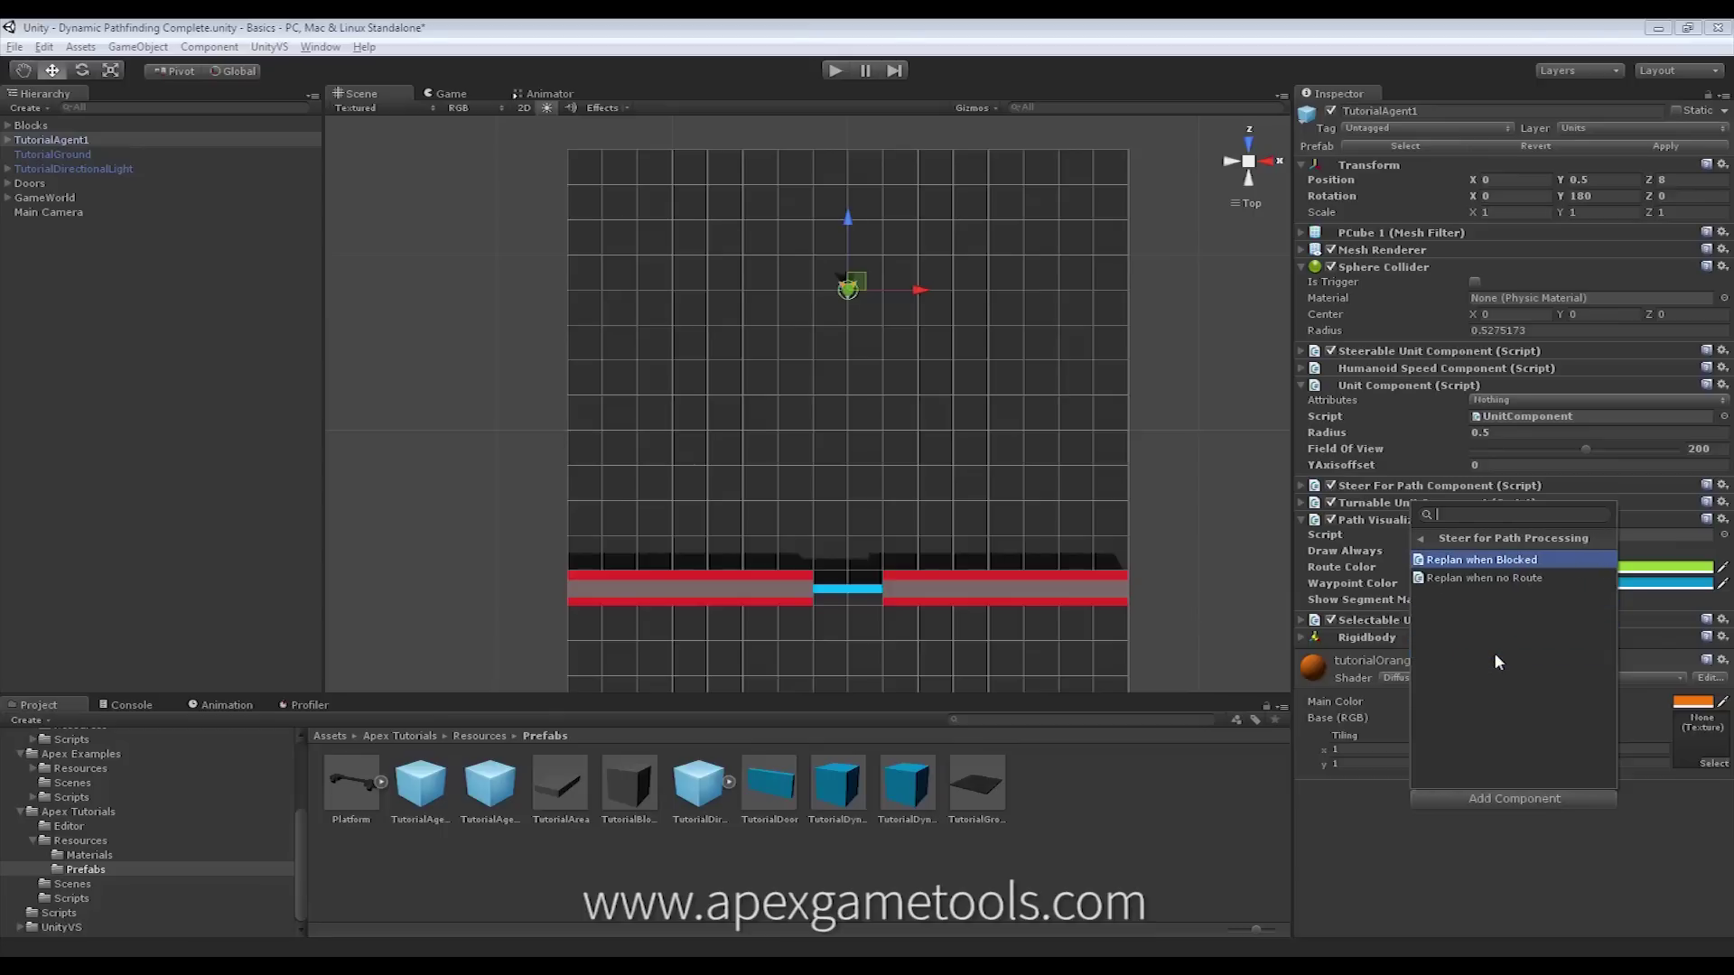
click(1480, 560)
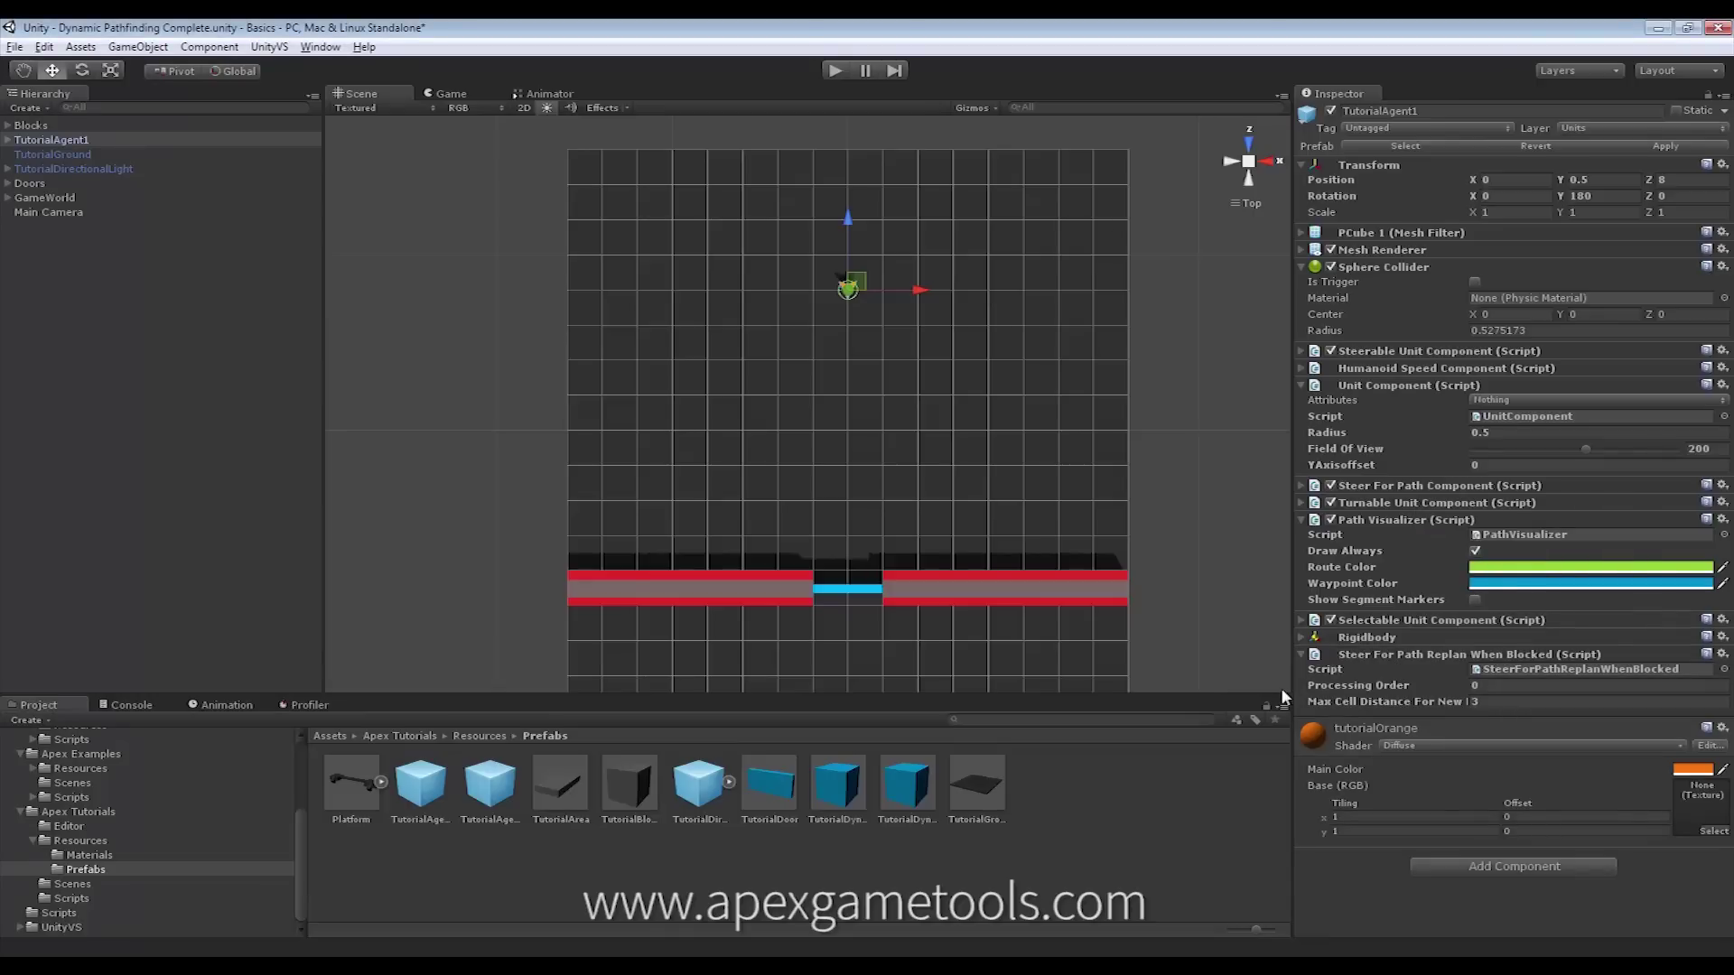
Step: Widen the Inspector, select Max Cell Distance, then play-test an obstacle dropped in the agent's path
drag(1291, 692, 1244, 684)
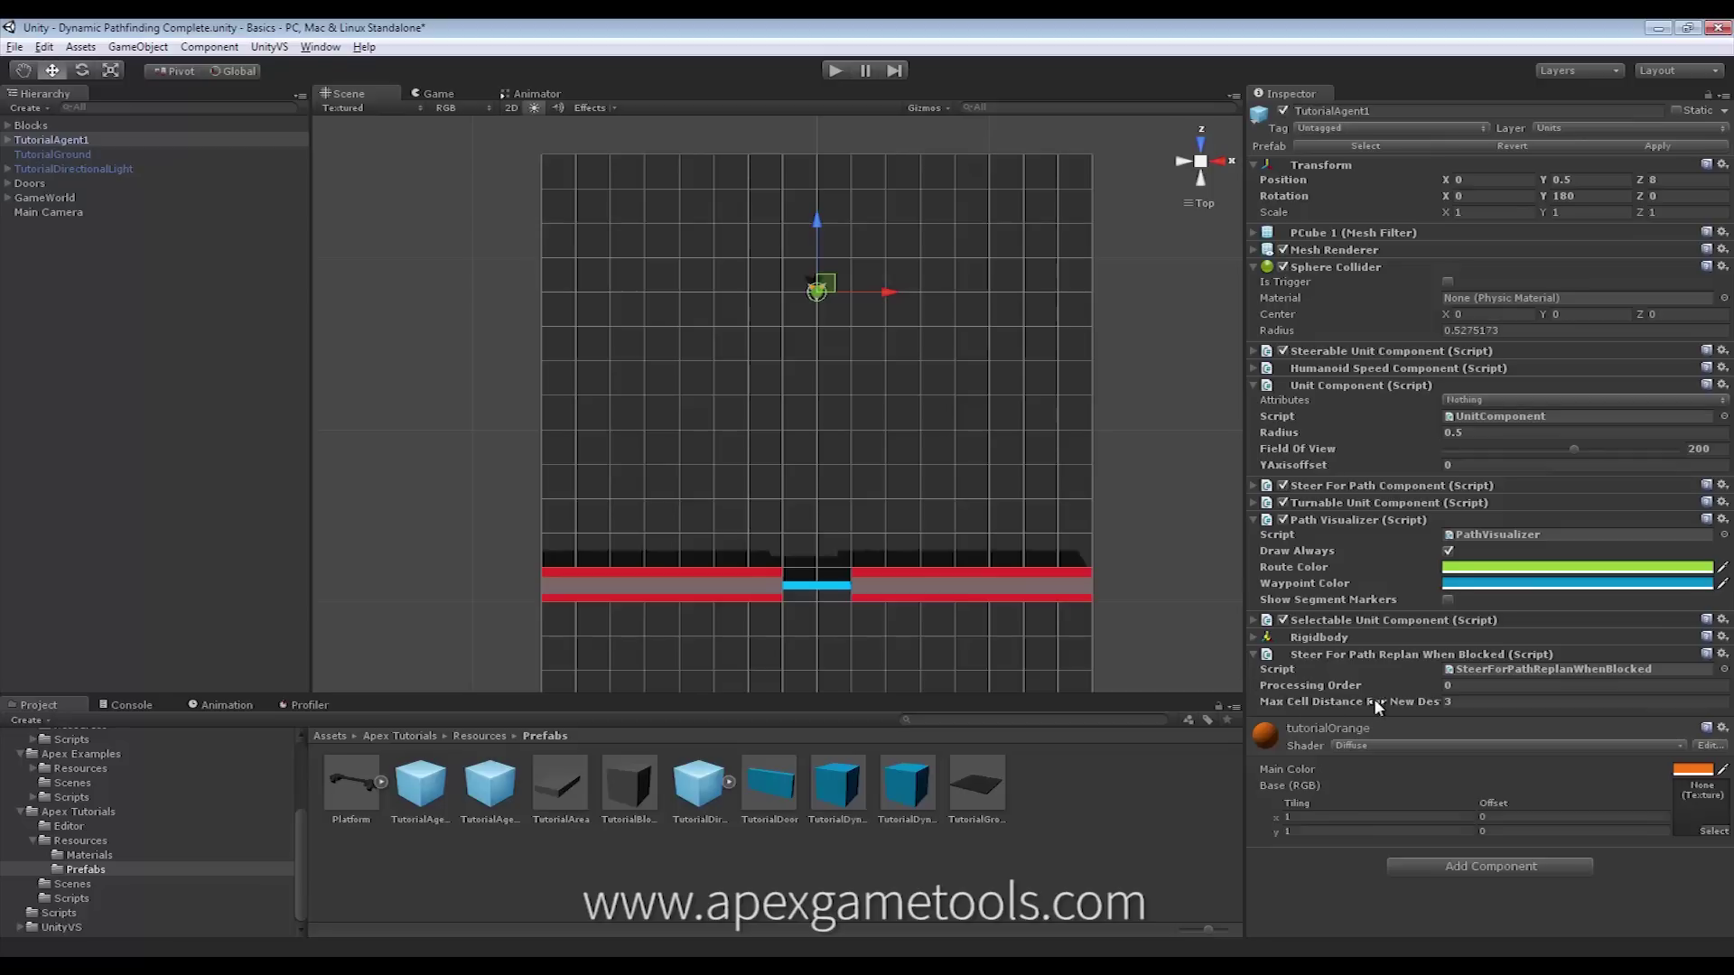
click(1460, 702)
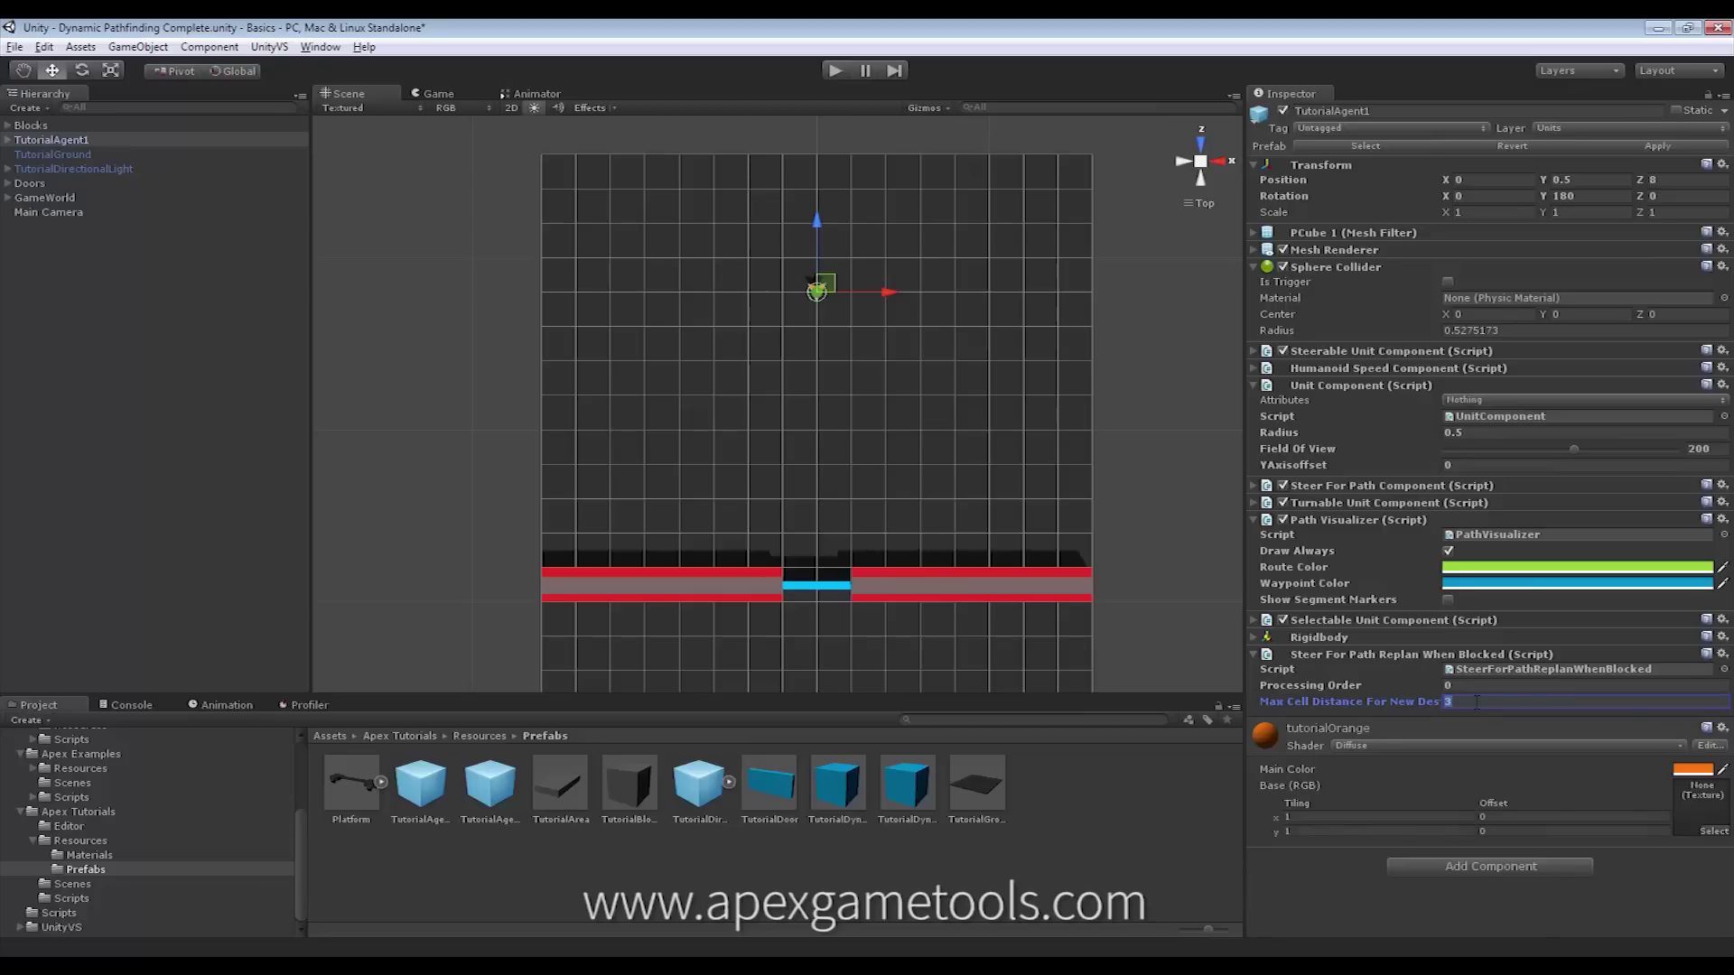
click(836, 68)
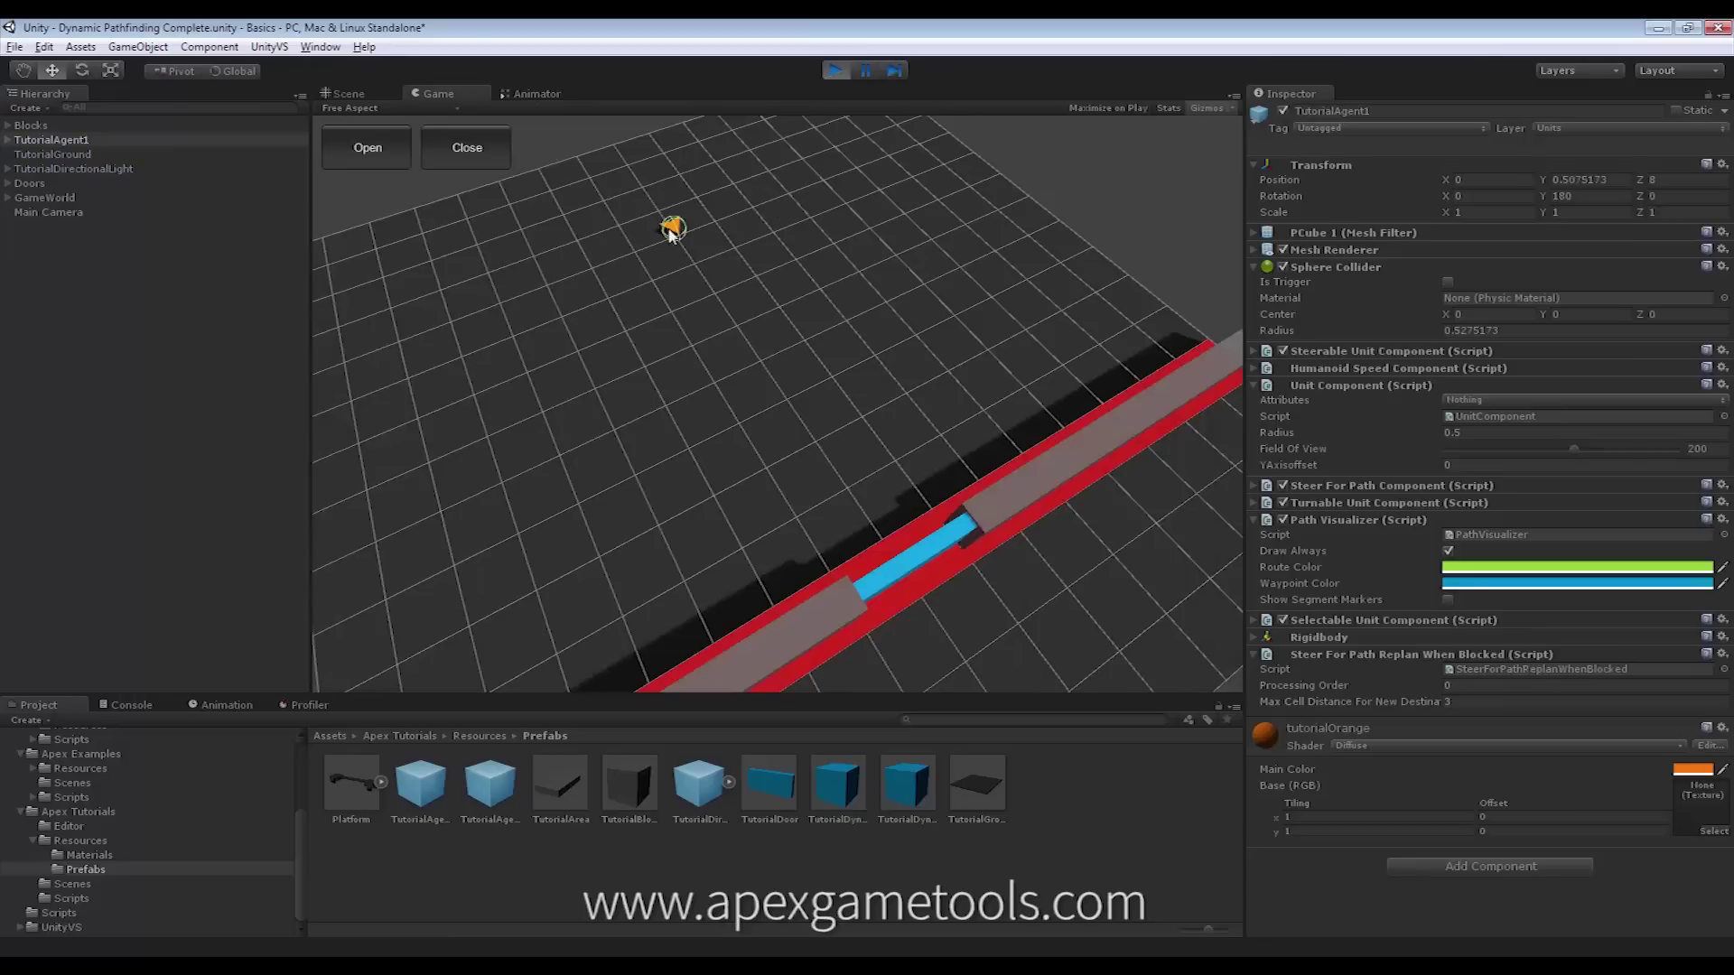
click(483, 525)
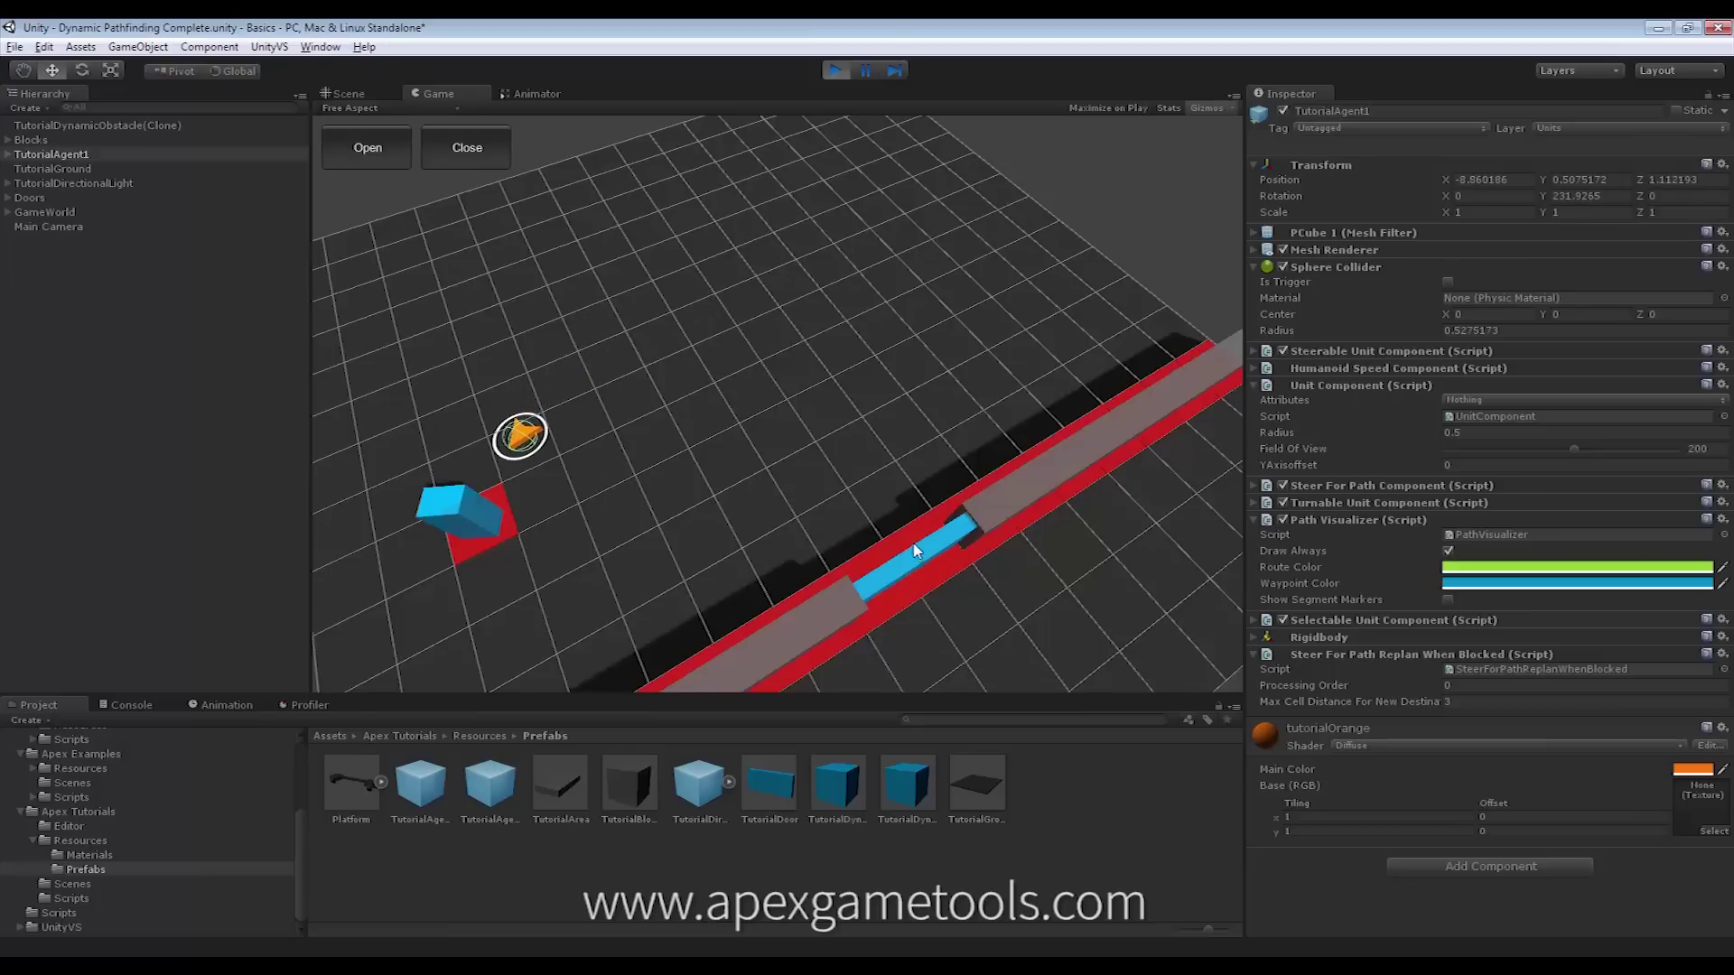
click(834, 71)
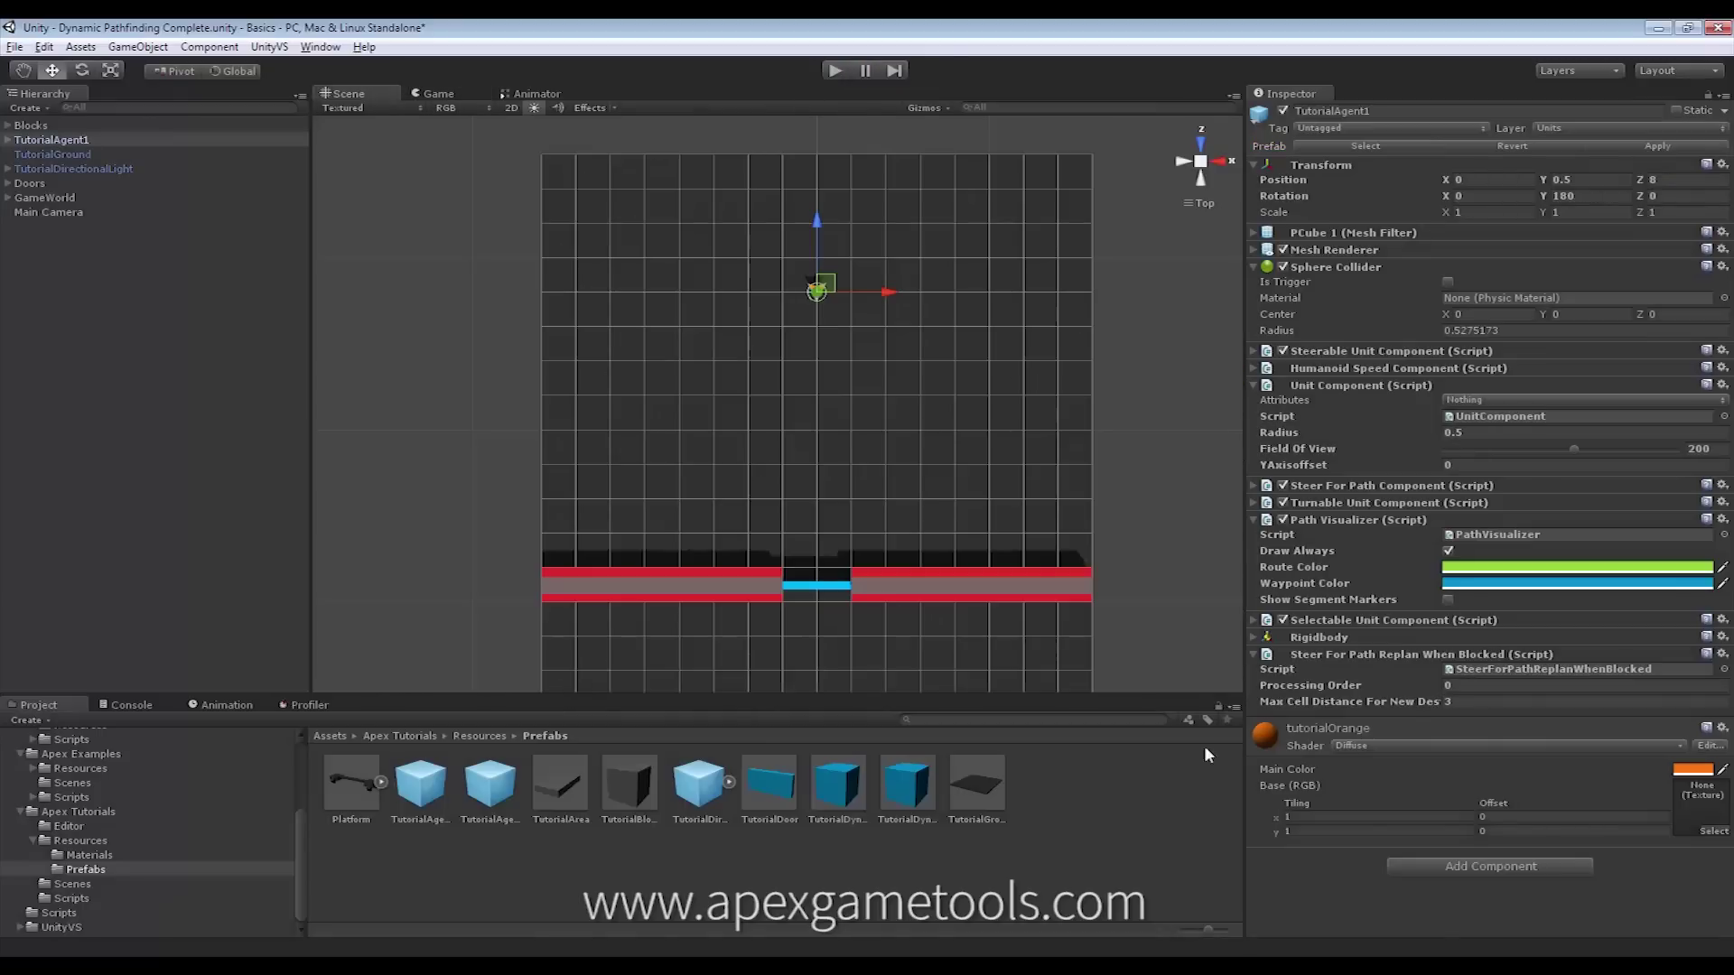
Step: Add the Apex Steer for Path Processing 'Replan when no Route' component with Retry Delay 2
click(1474, 868)
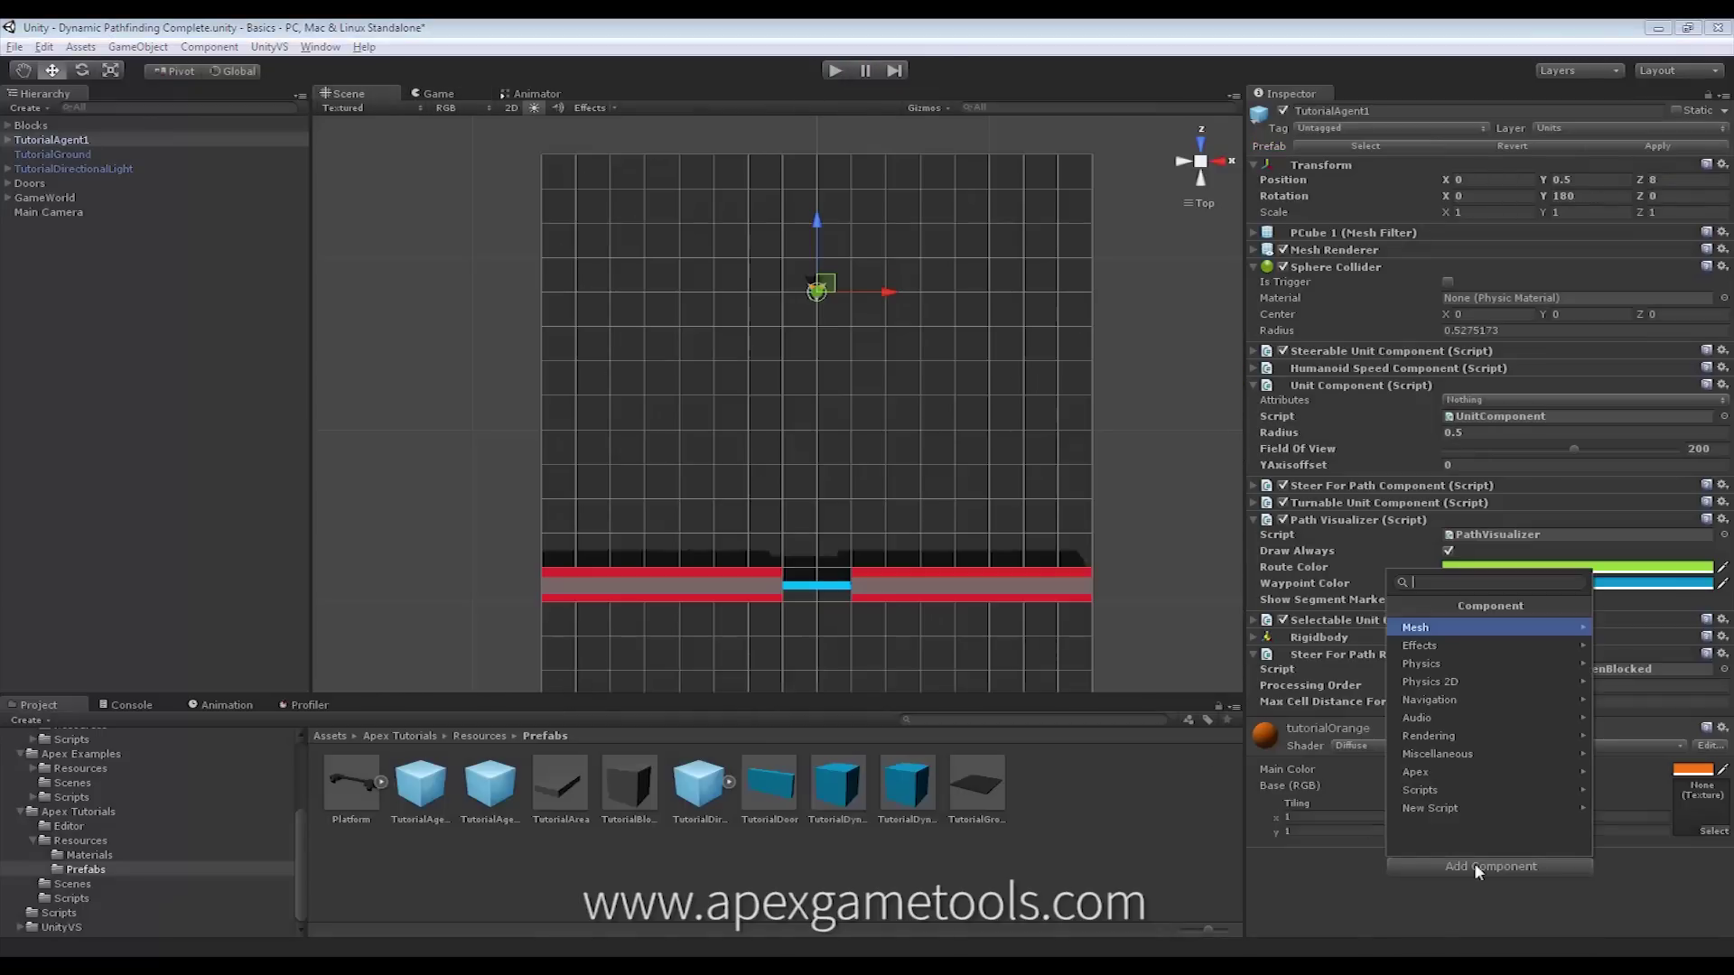
click(1449, 768)
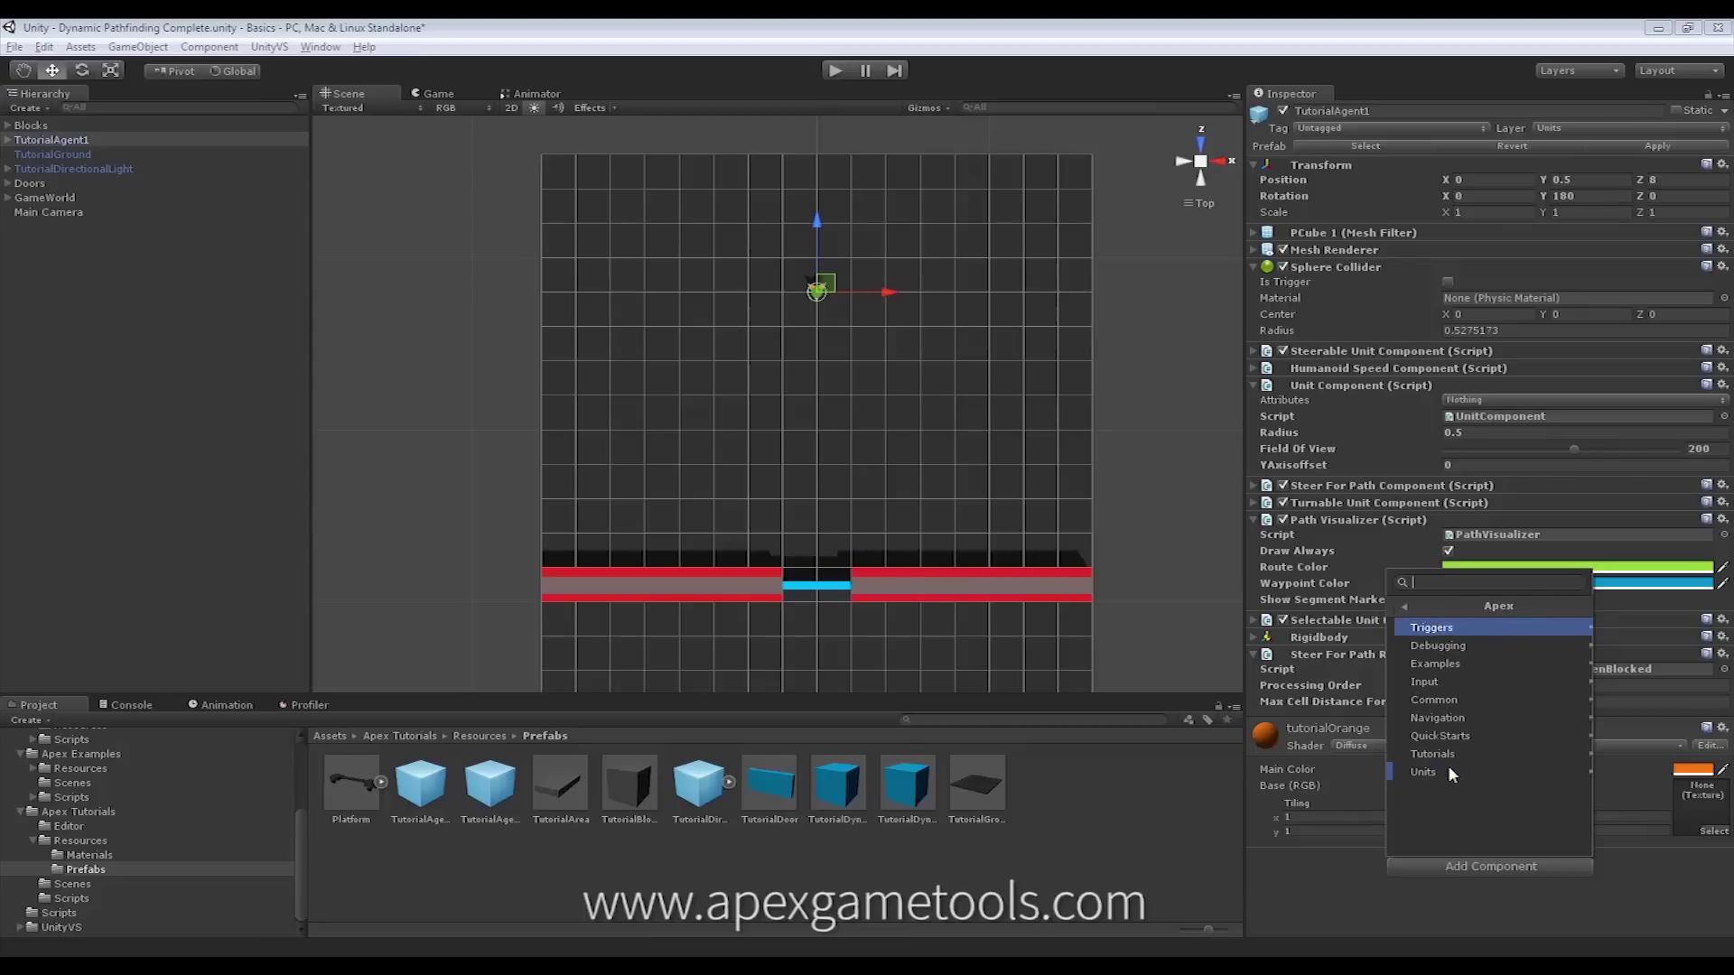
click(1449, 720)
click(1435, 647)
click(1454, 719)
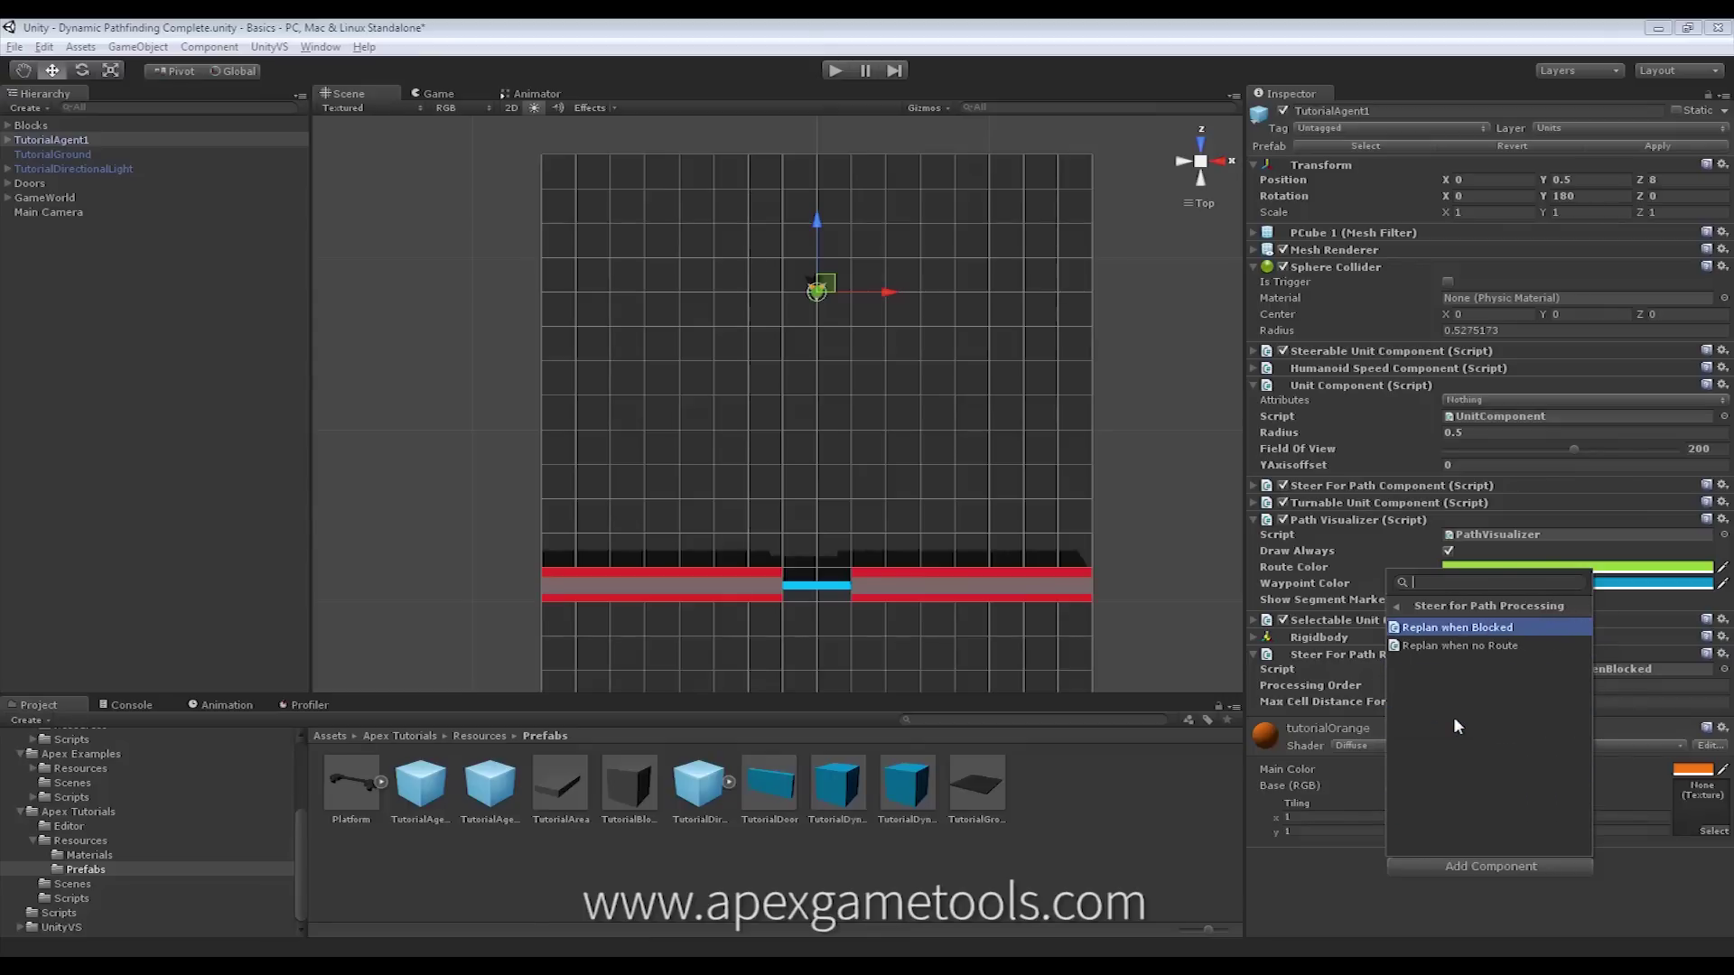
click(1451, 647)
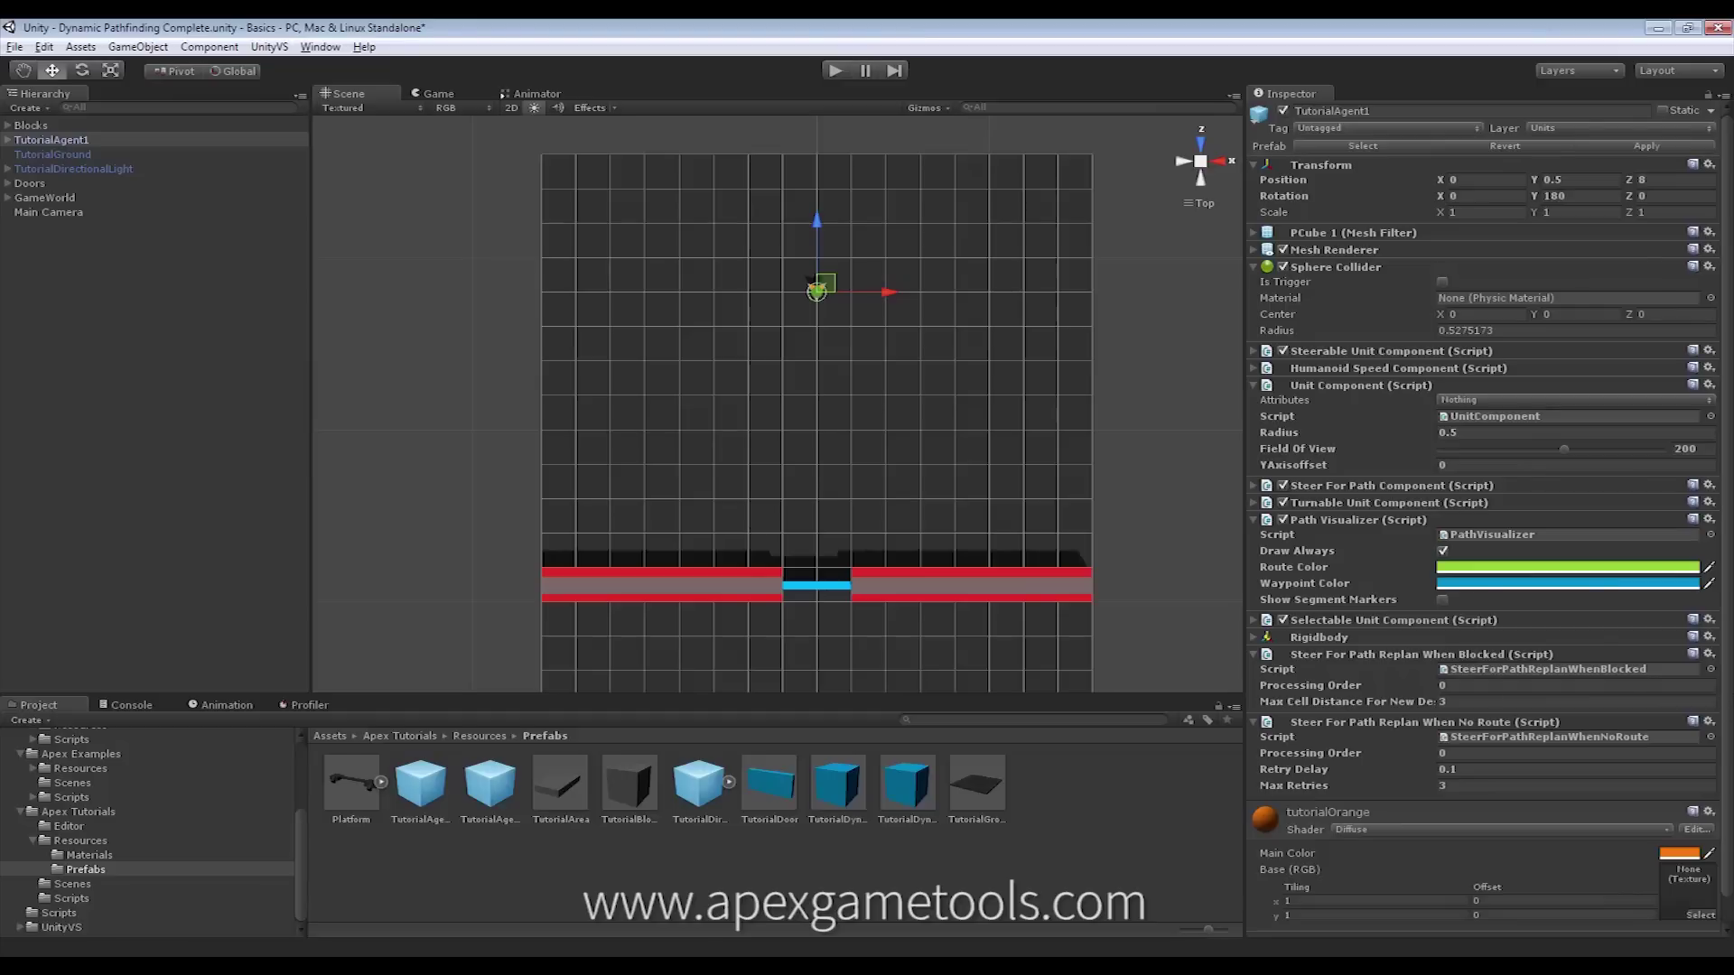
scroll(1362, 740, down, 1)
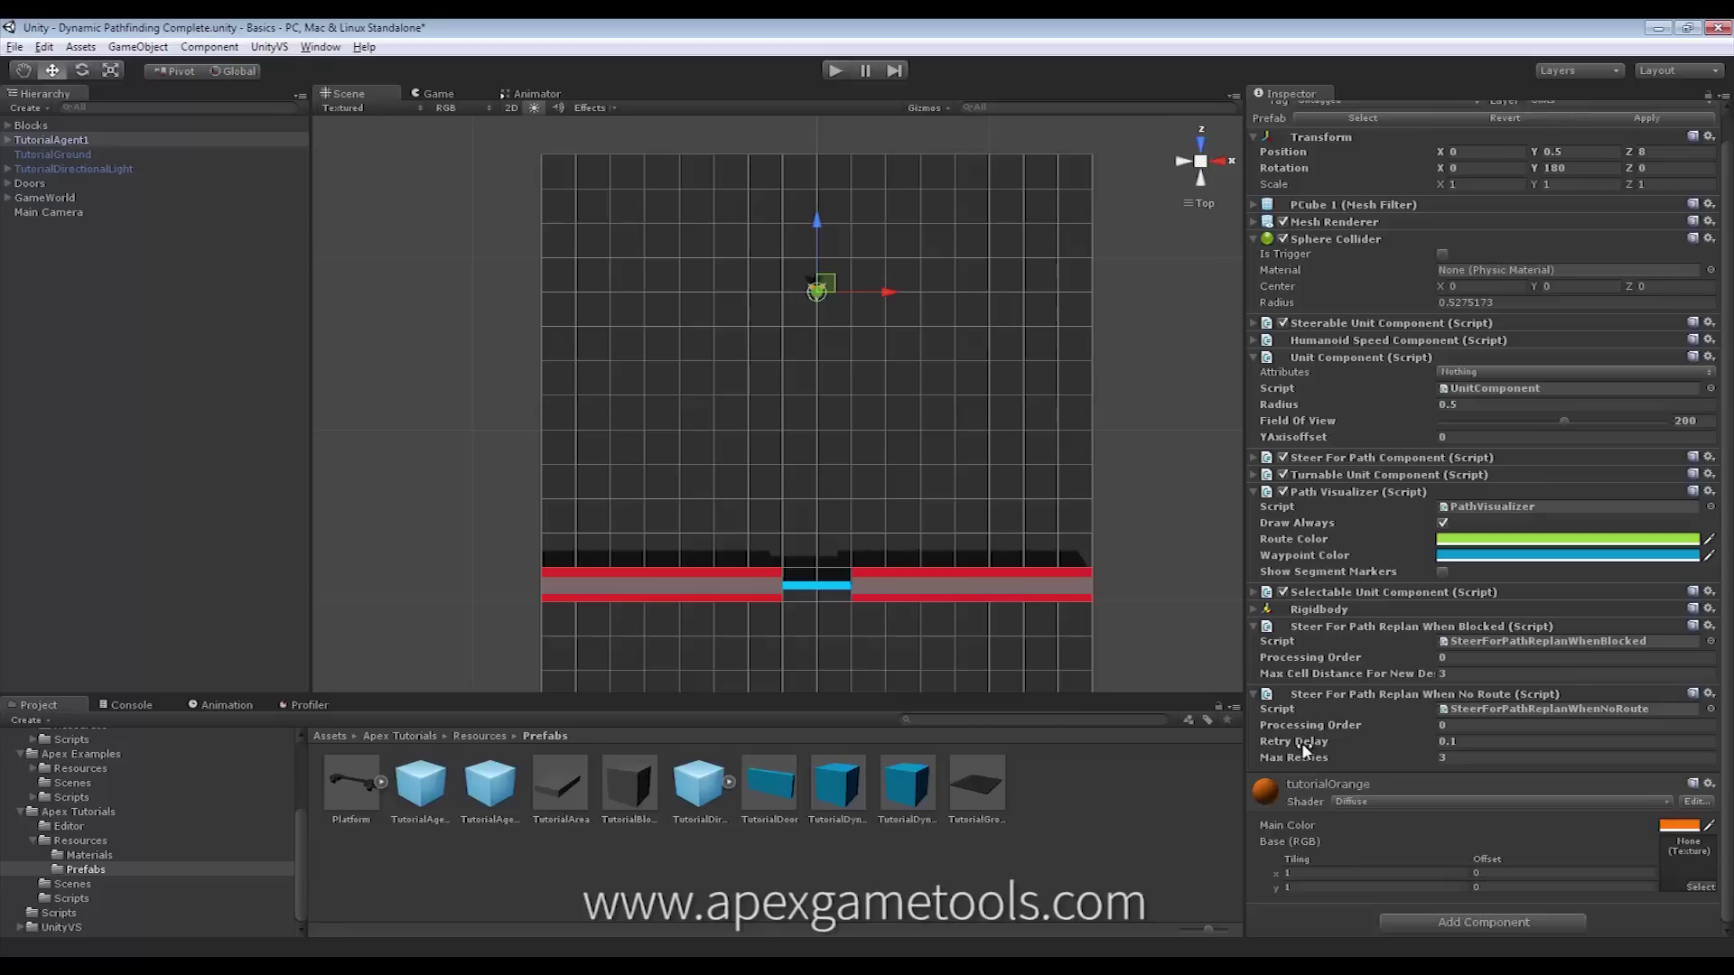
click(1463, 741)
text(2)
click(1463, 760)
Step: In Play mode, send the orange agent beyond the wall while opening, closing and reopening the blue door
click(830, 72)
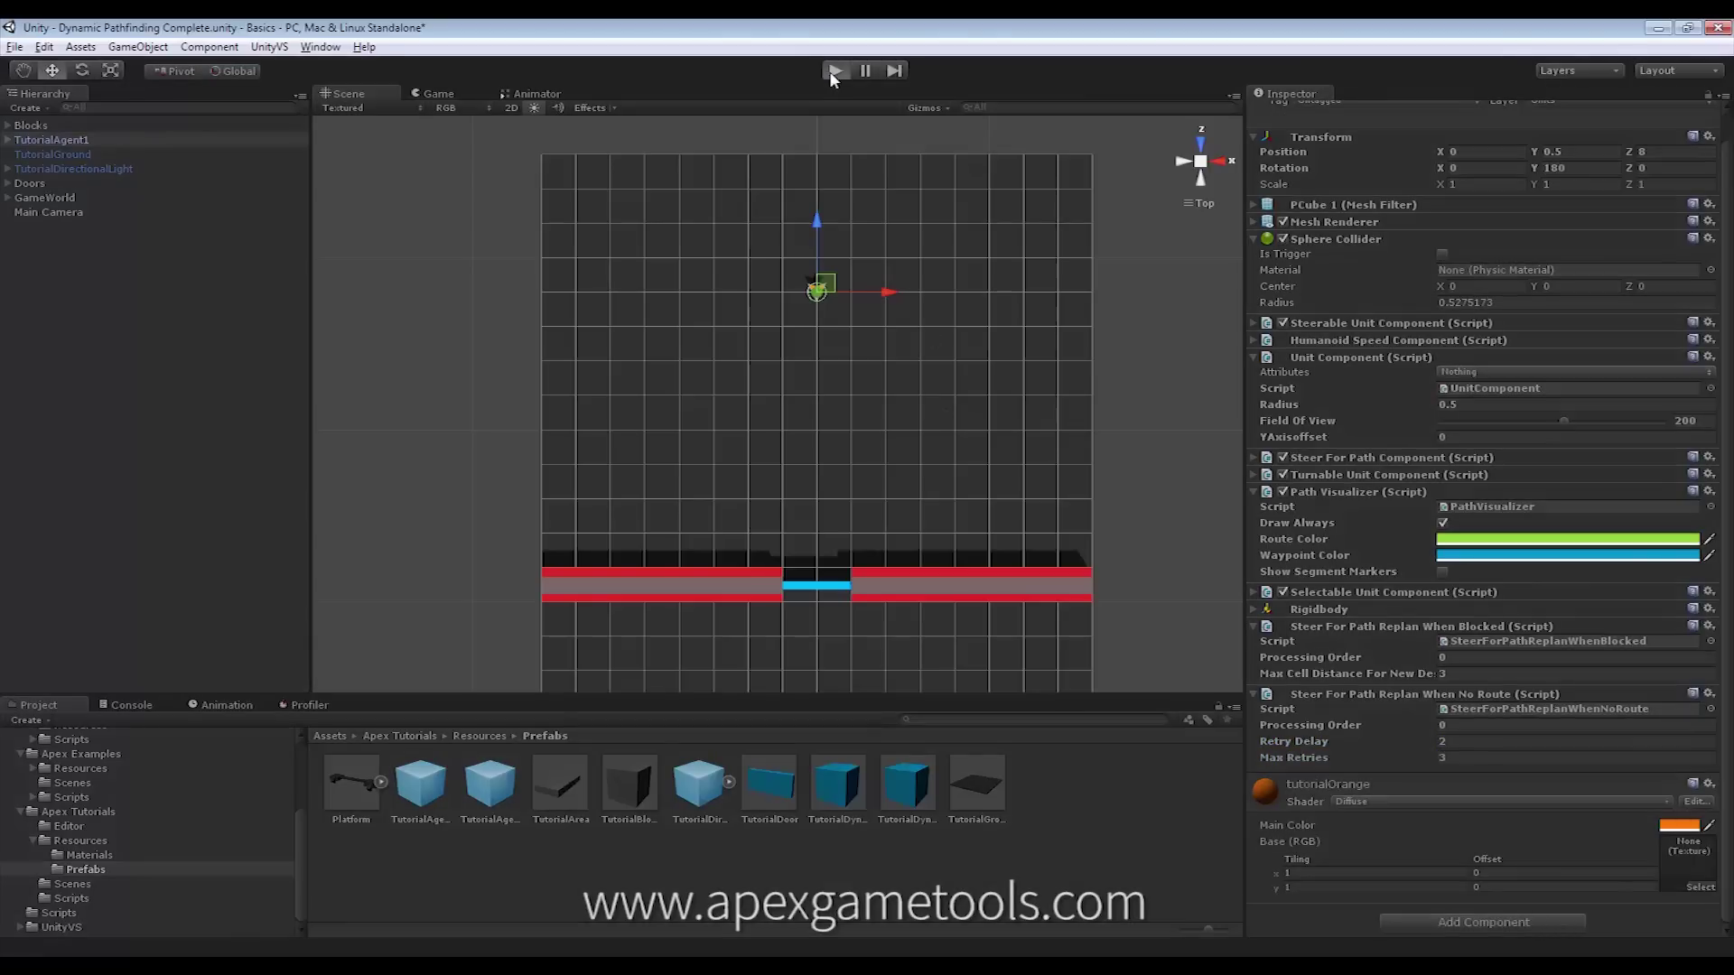
drag(639, 188, 783, 354)
click(382, 149)
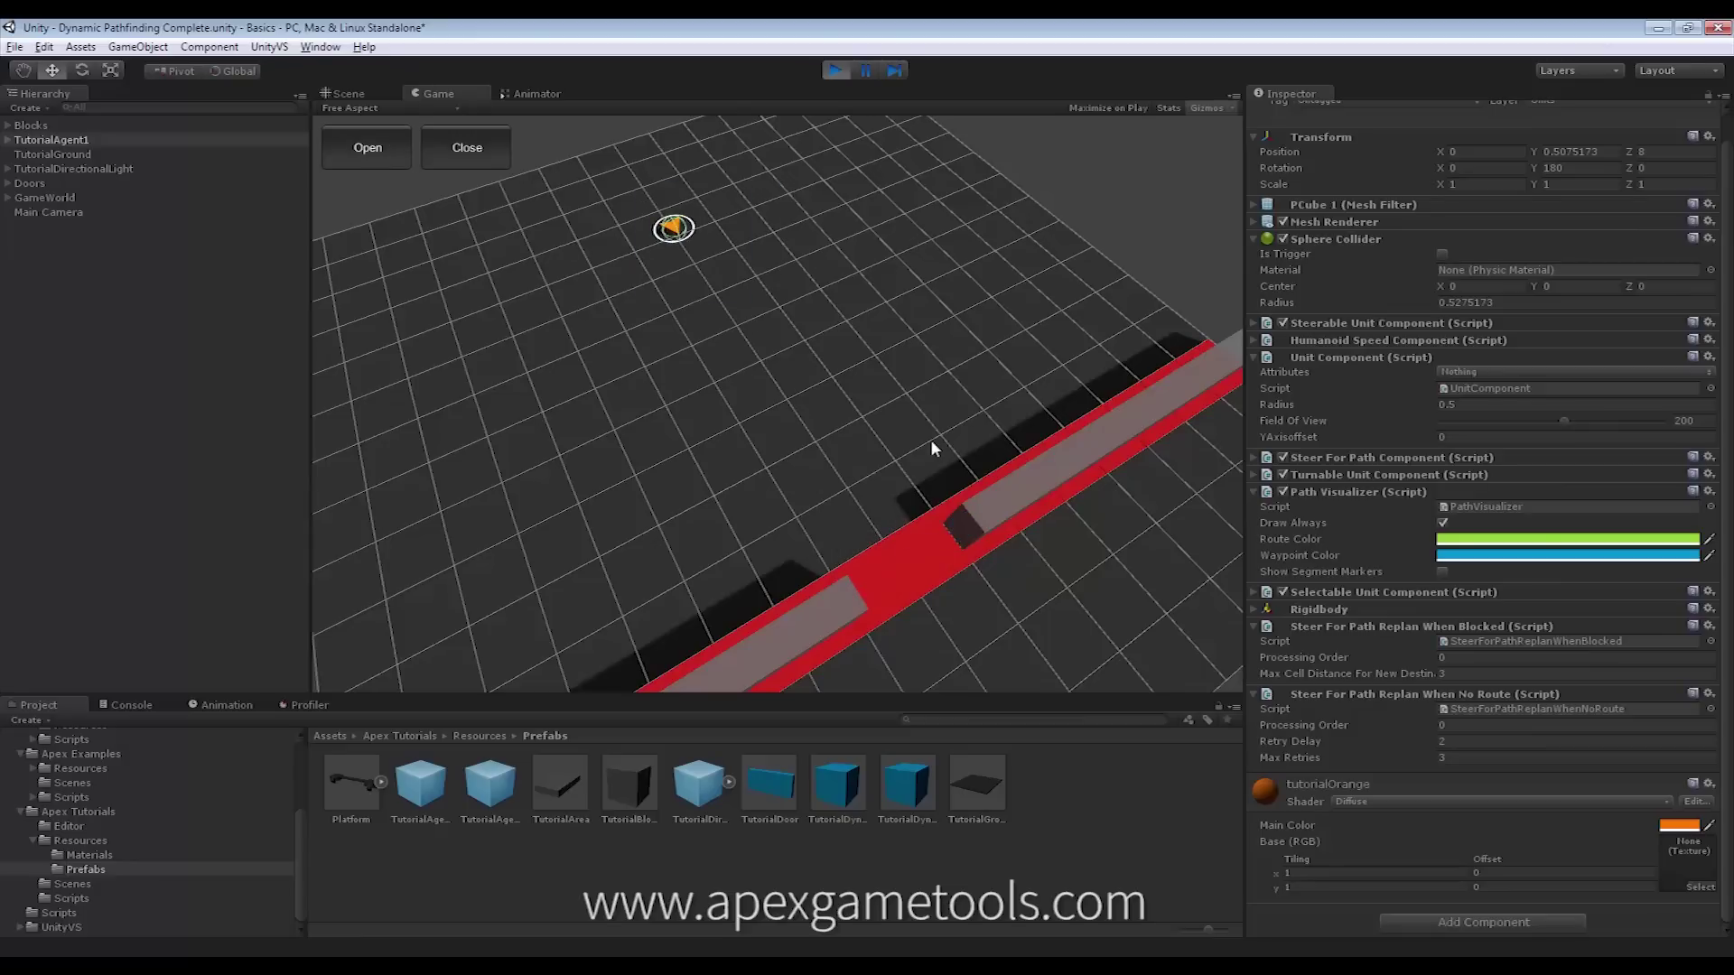
right_click(1202, 528)
click(452, 151)
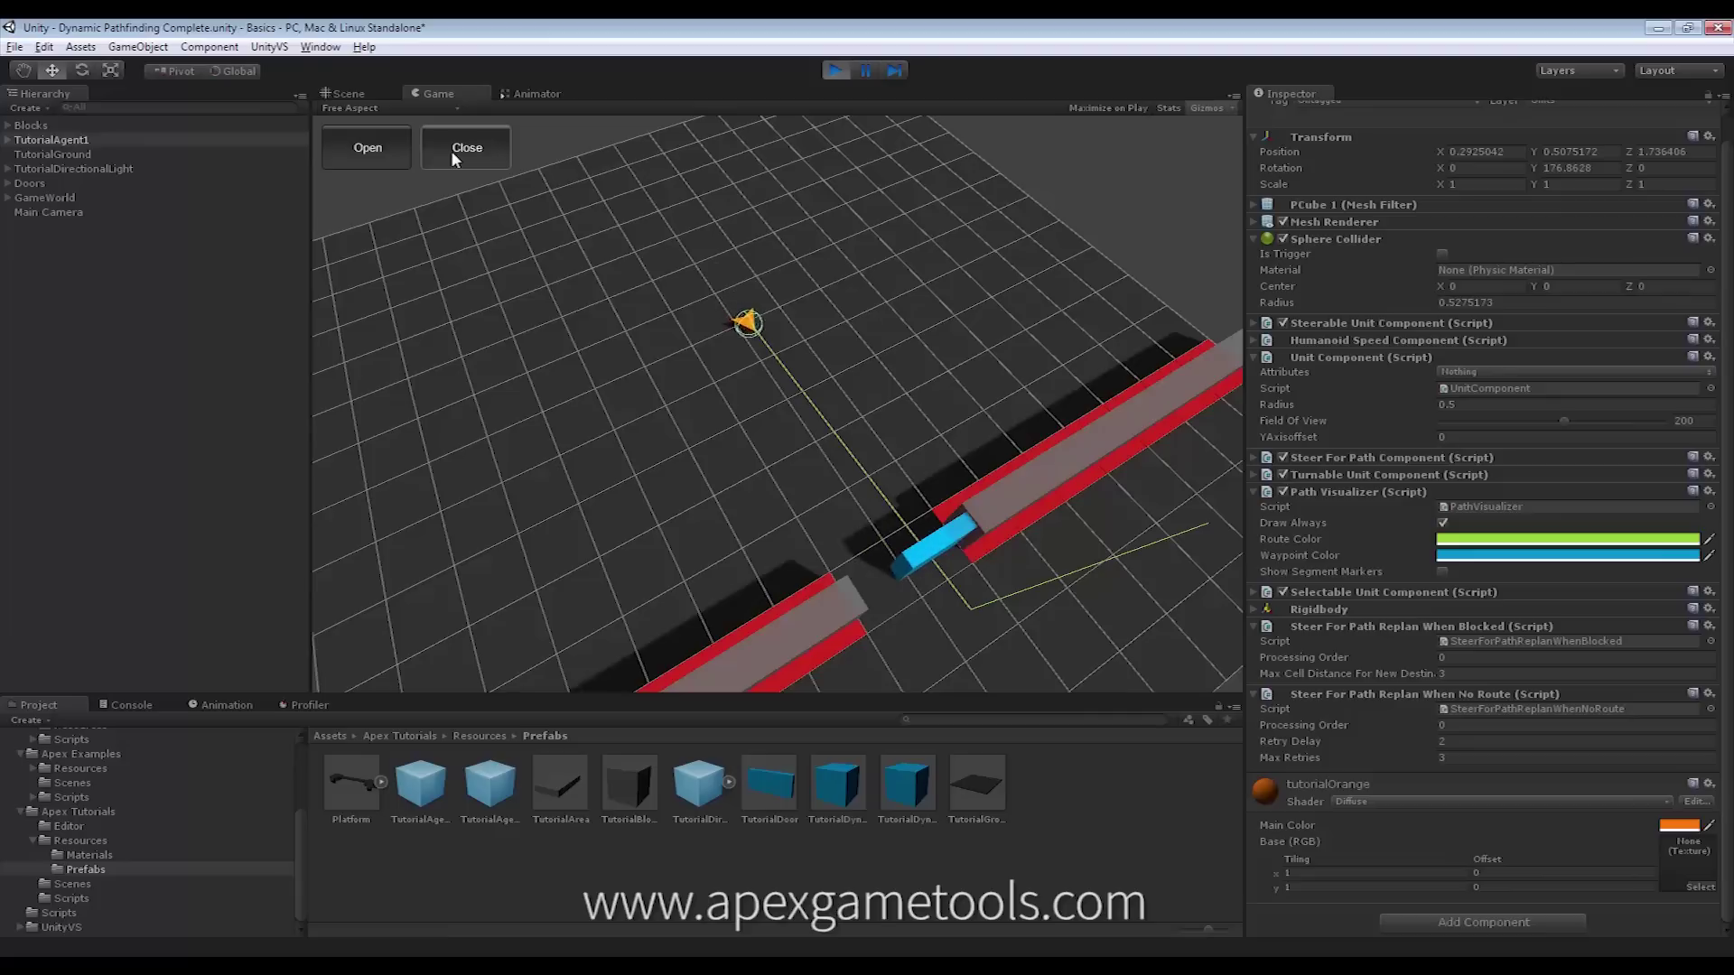
click(368, 150)
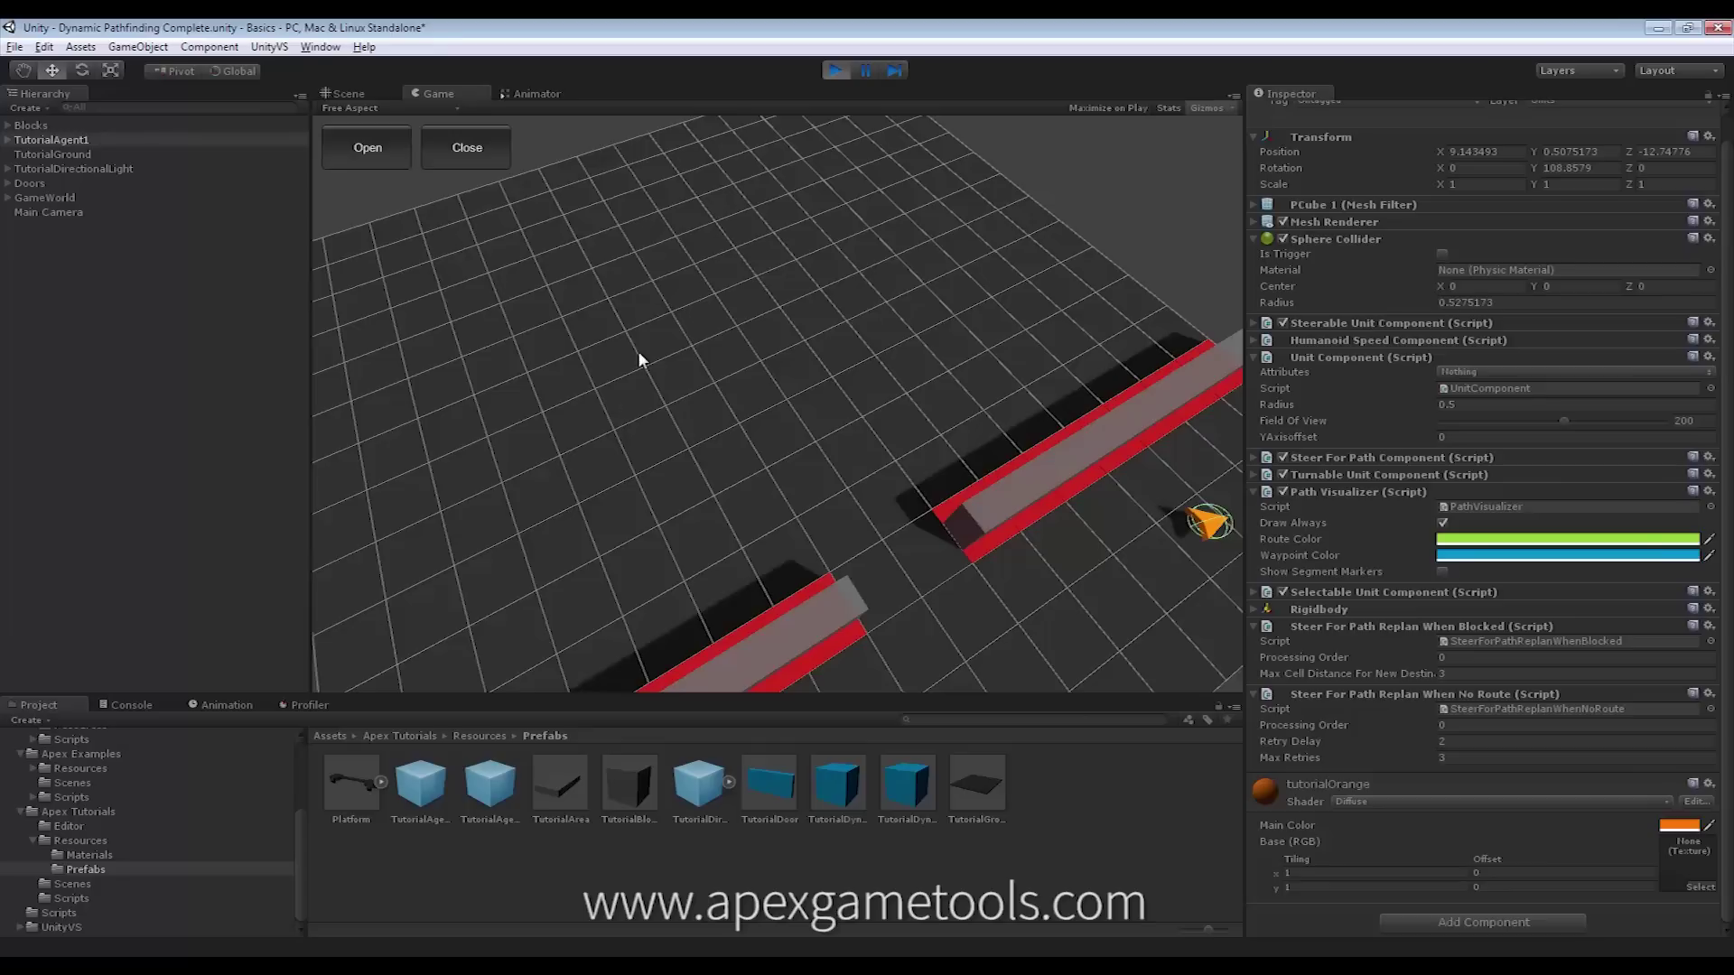
Step: Stop the test run to leave Play mode
click(832, 75)
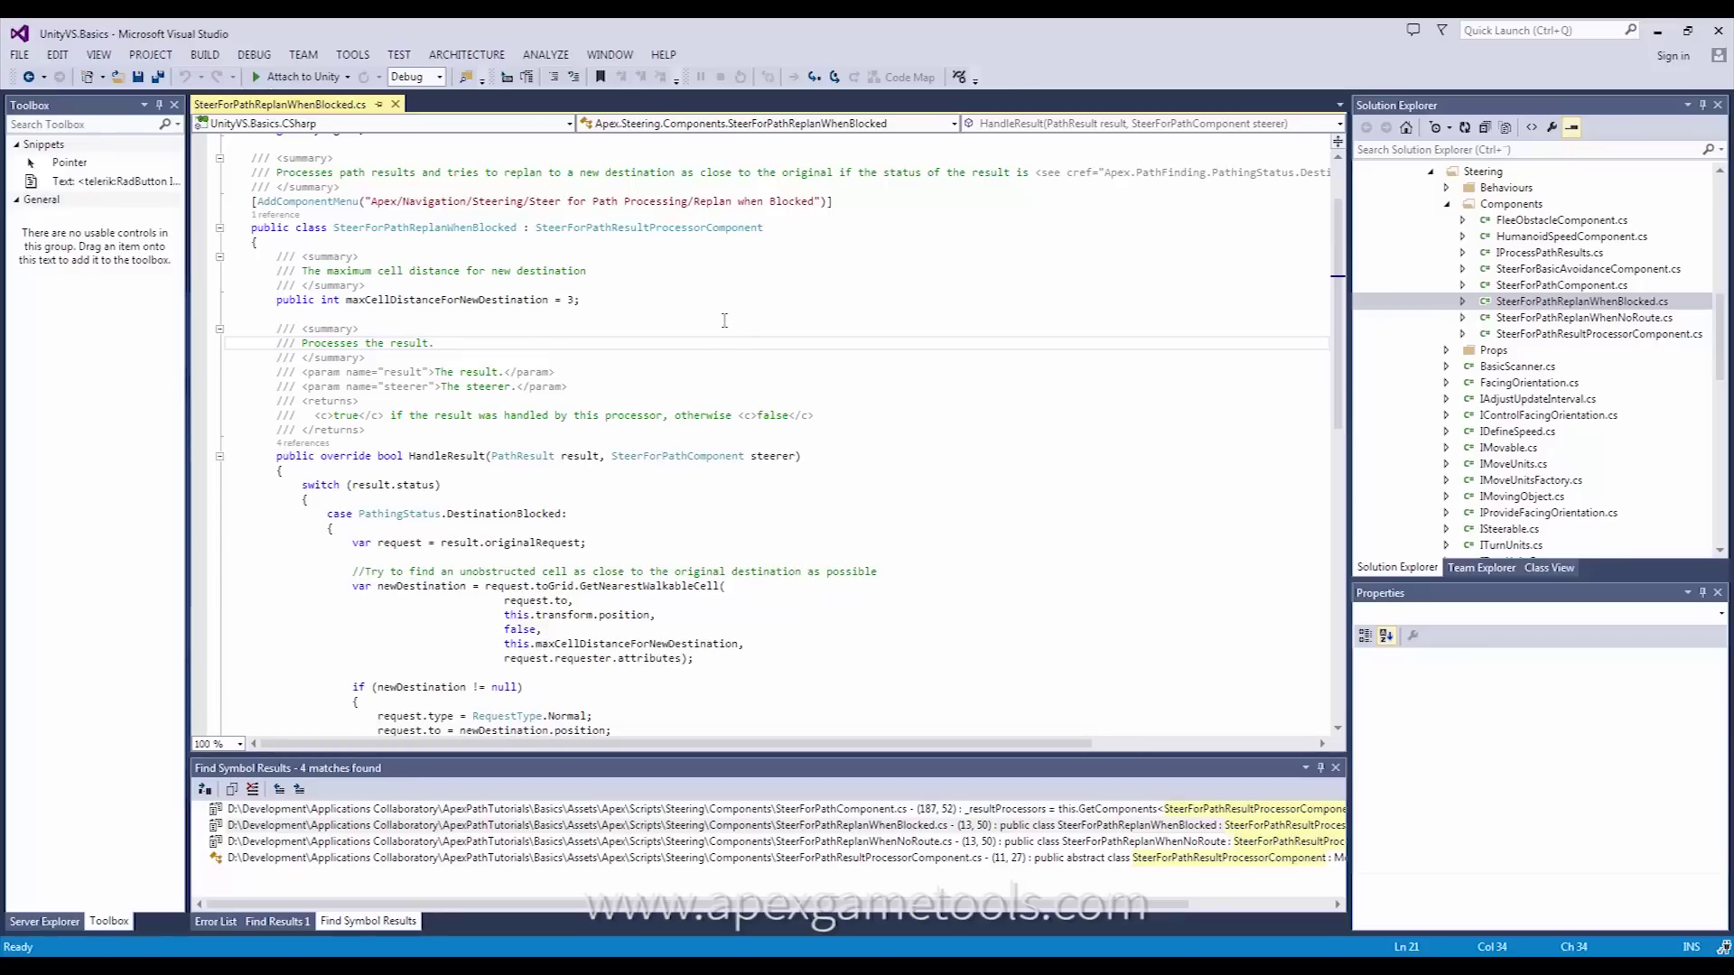
scroll(723, 320, up, 2)
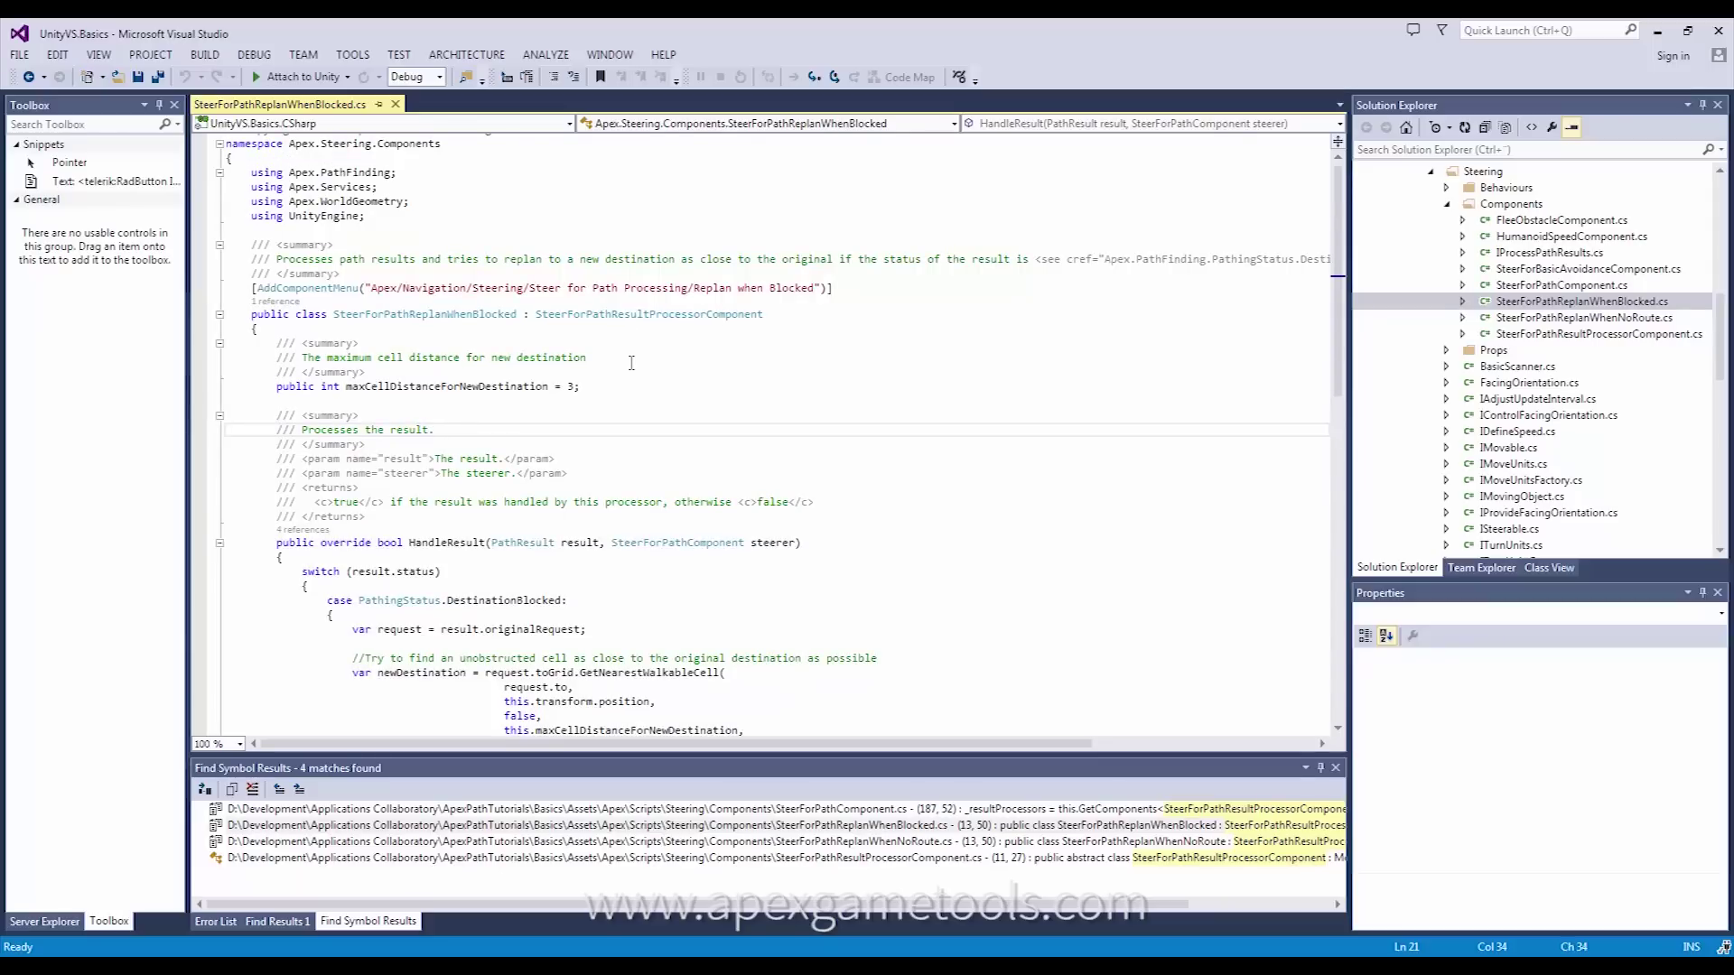
scroll(631, 362, down, 1)
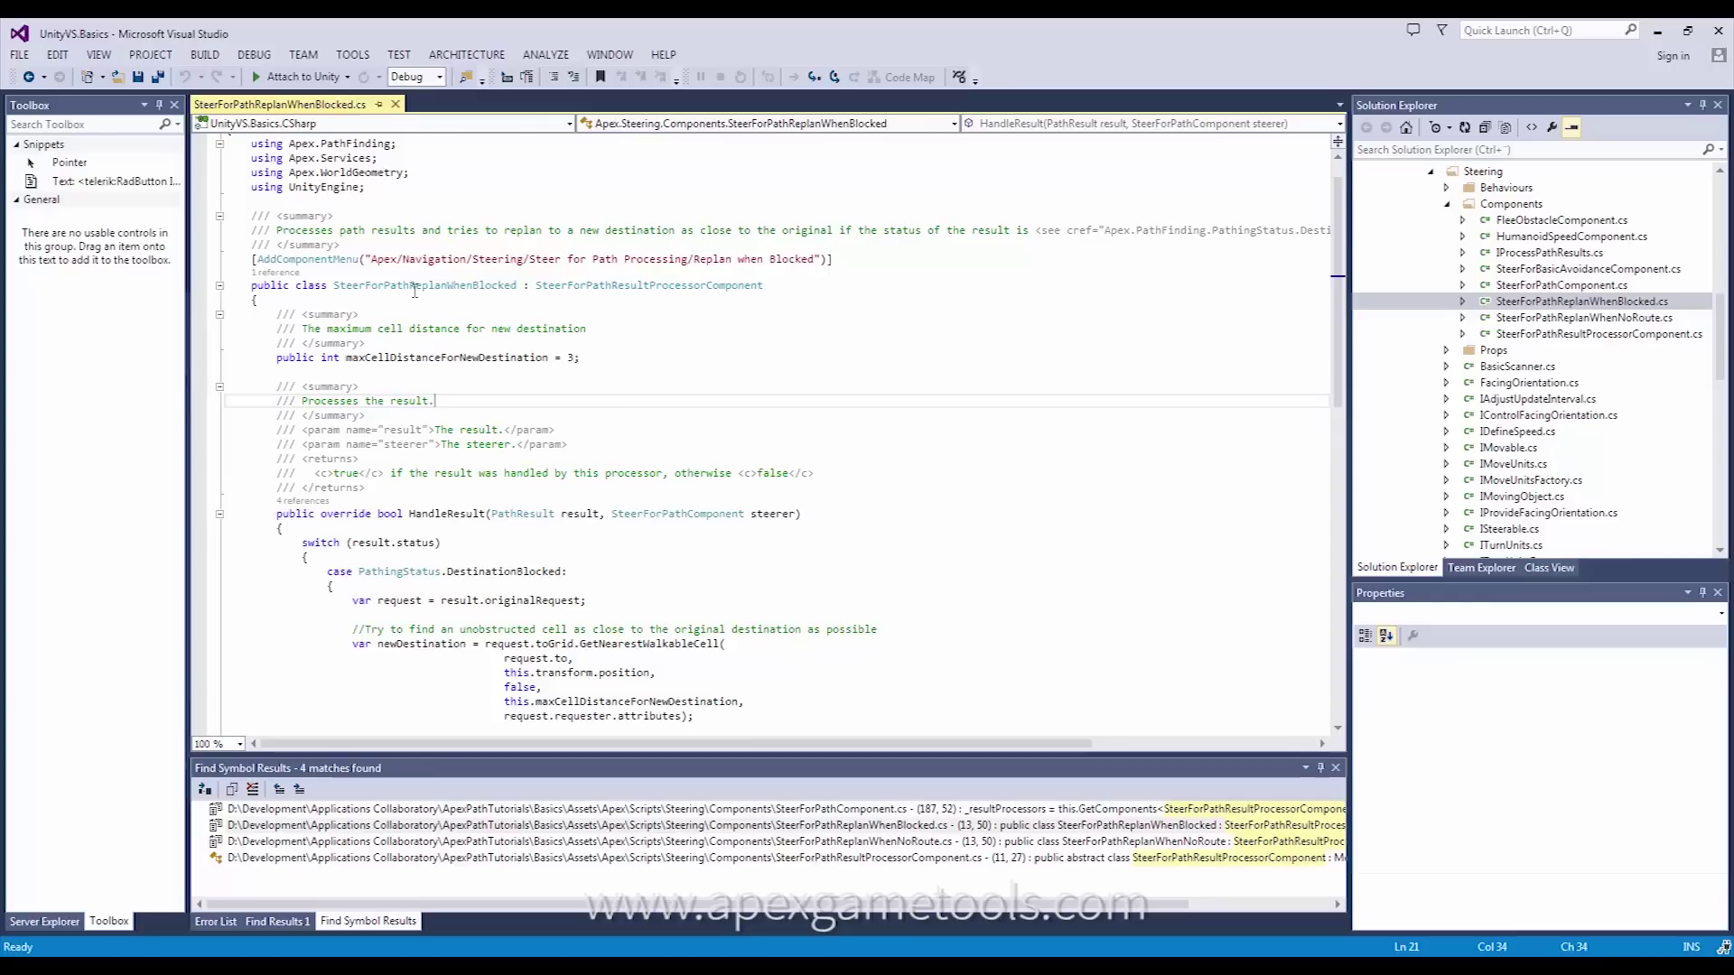
double_click(623, 287)
click(604, 321)
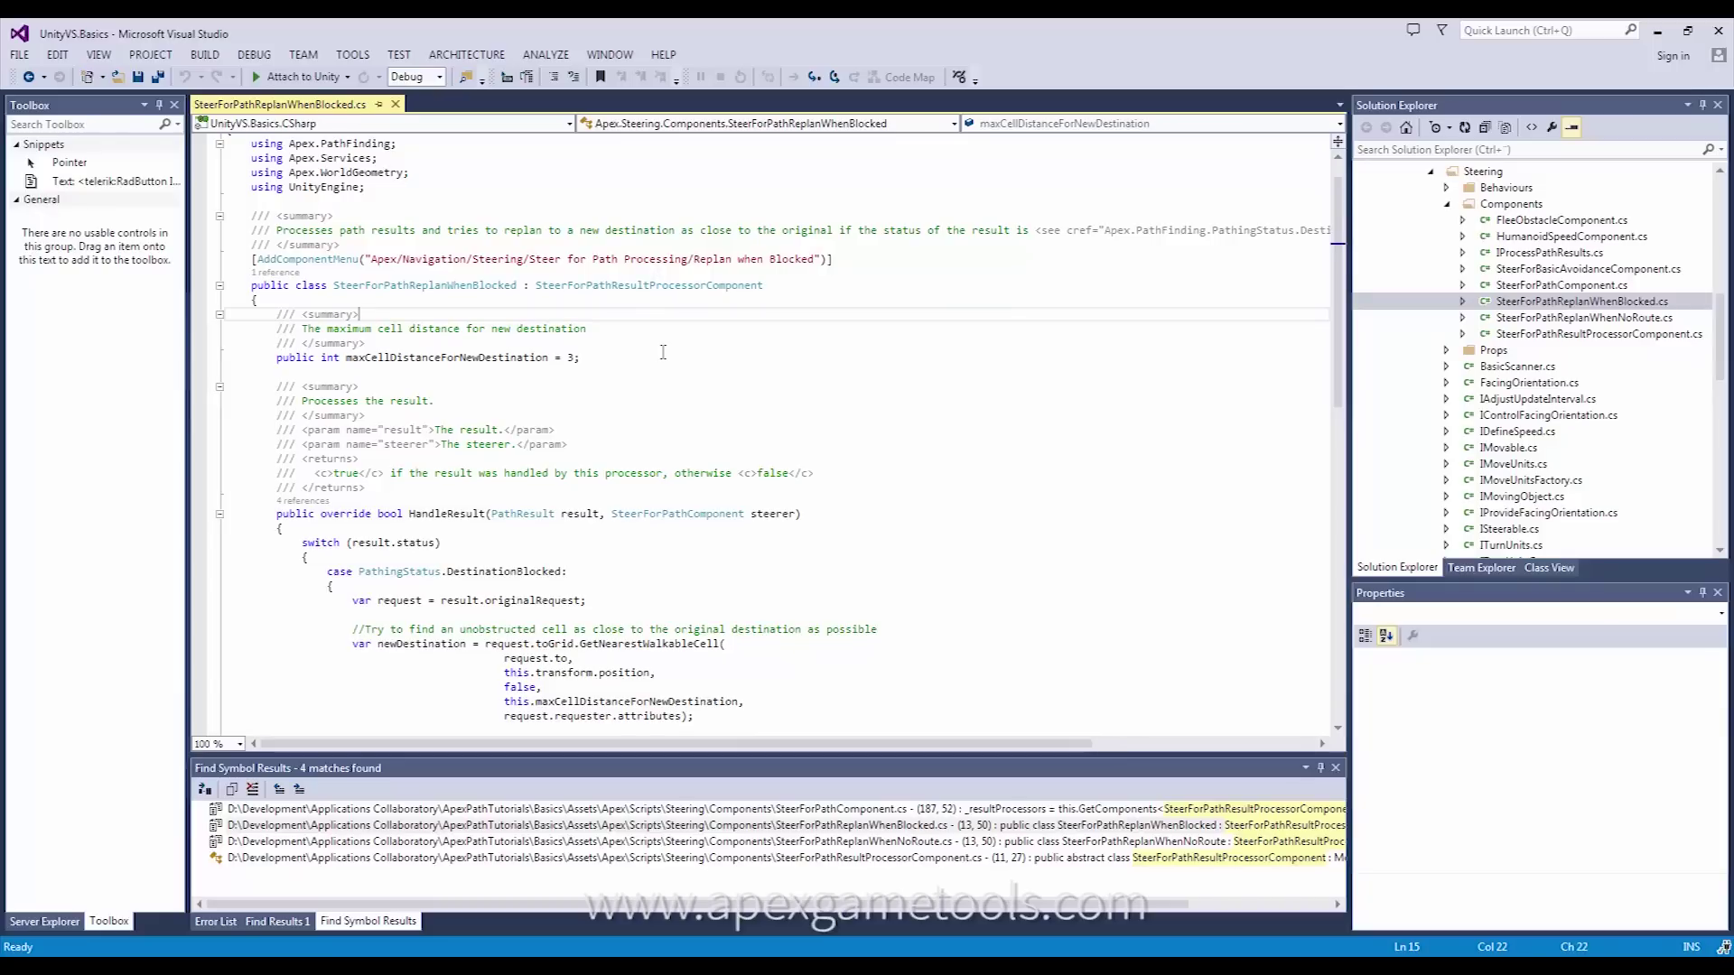
scroll(663, 352, down, 3)
double_click(451, 370)
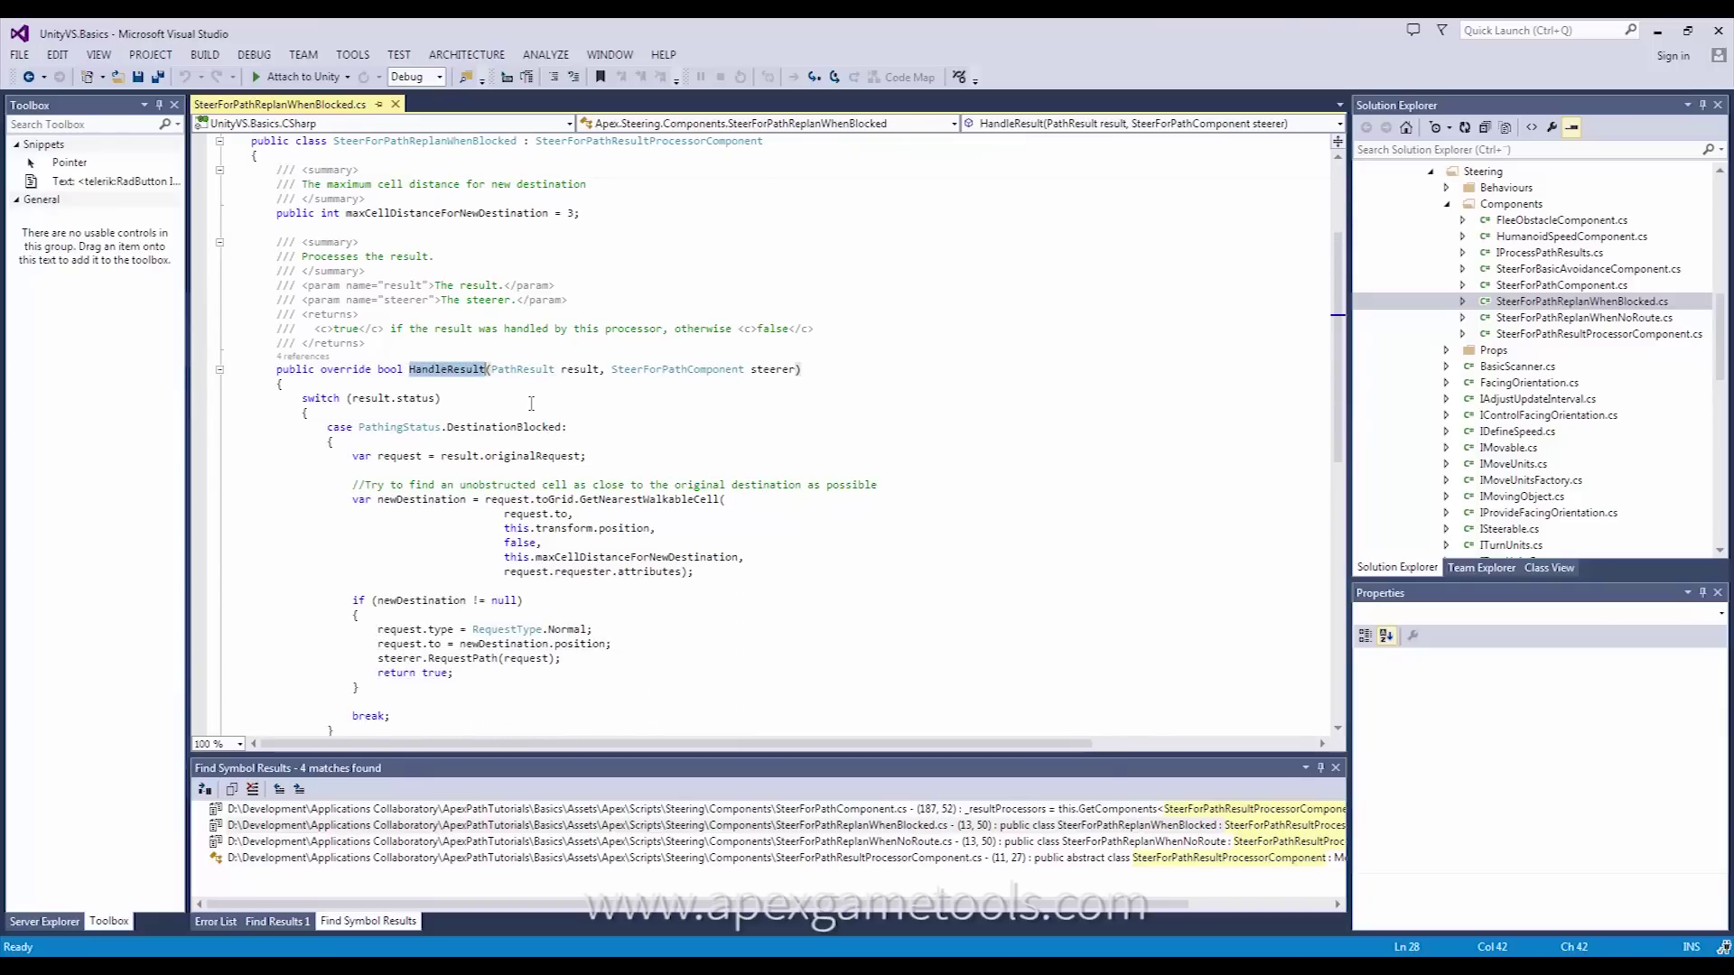
scroll(530, 402, down, 1)
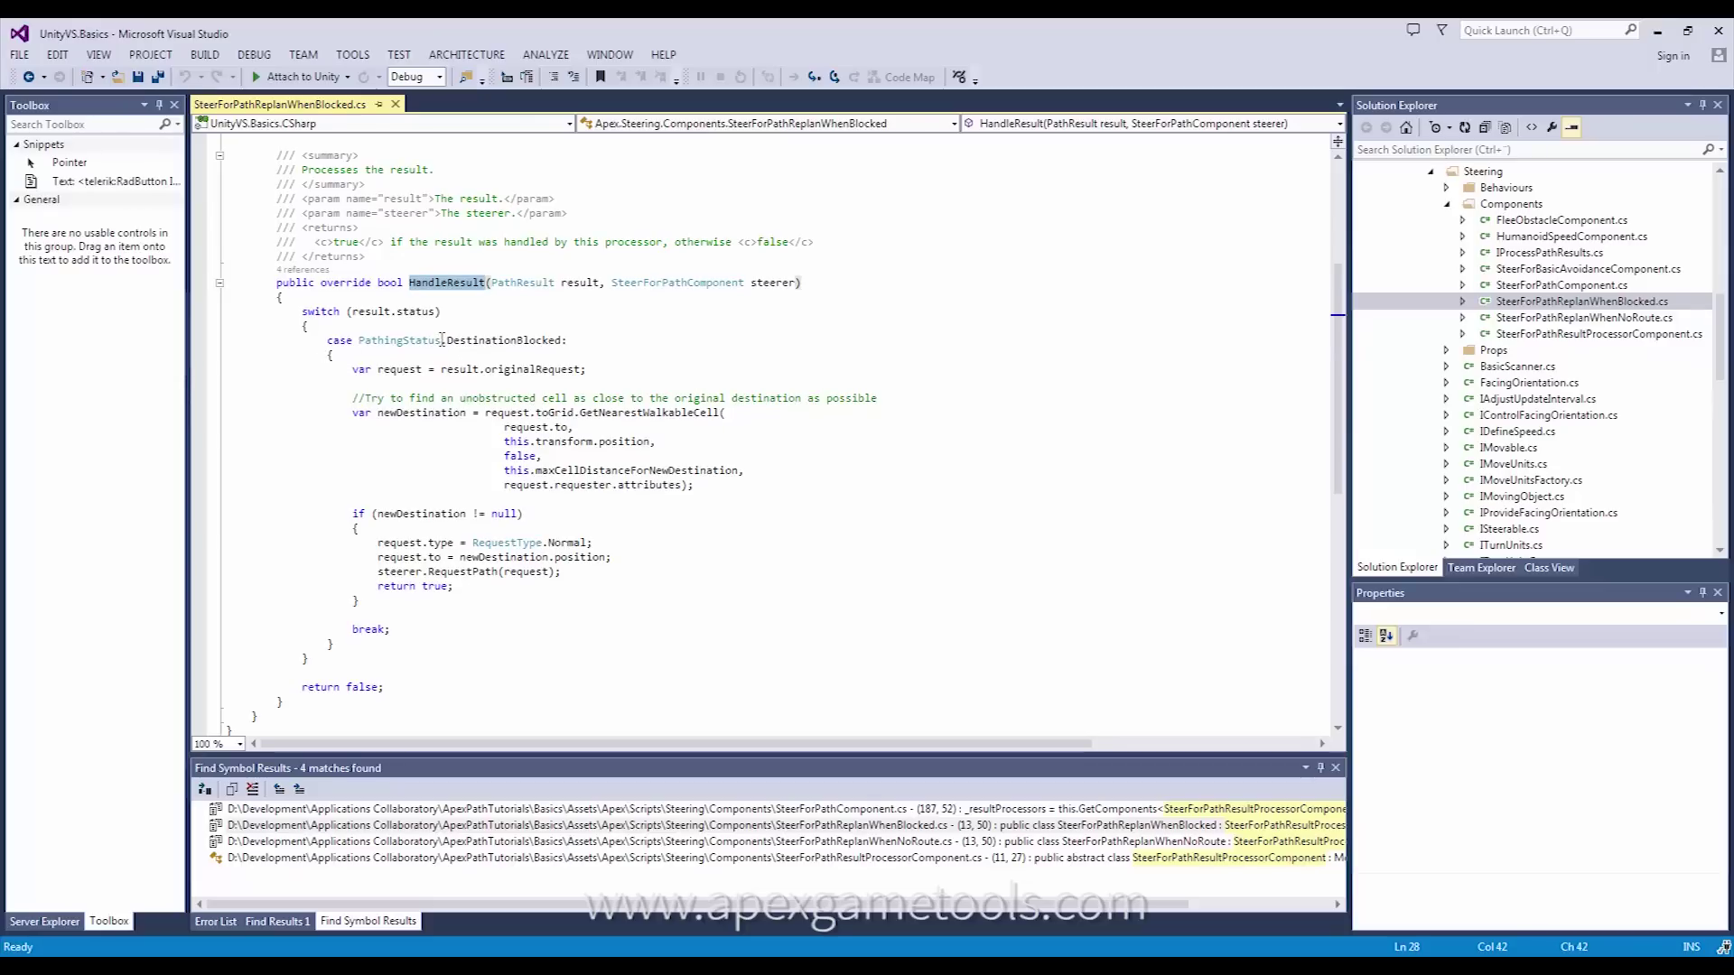
click(474, 340)
text(.)
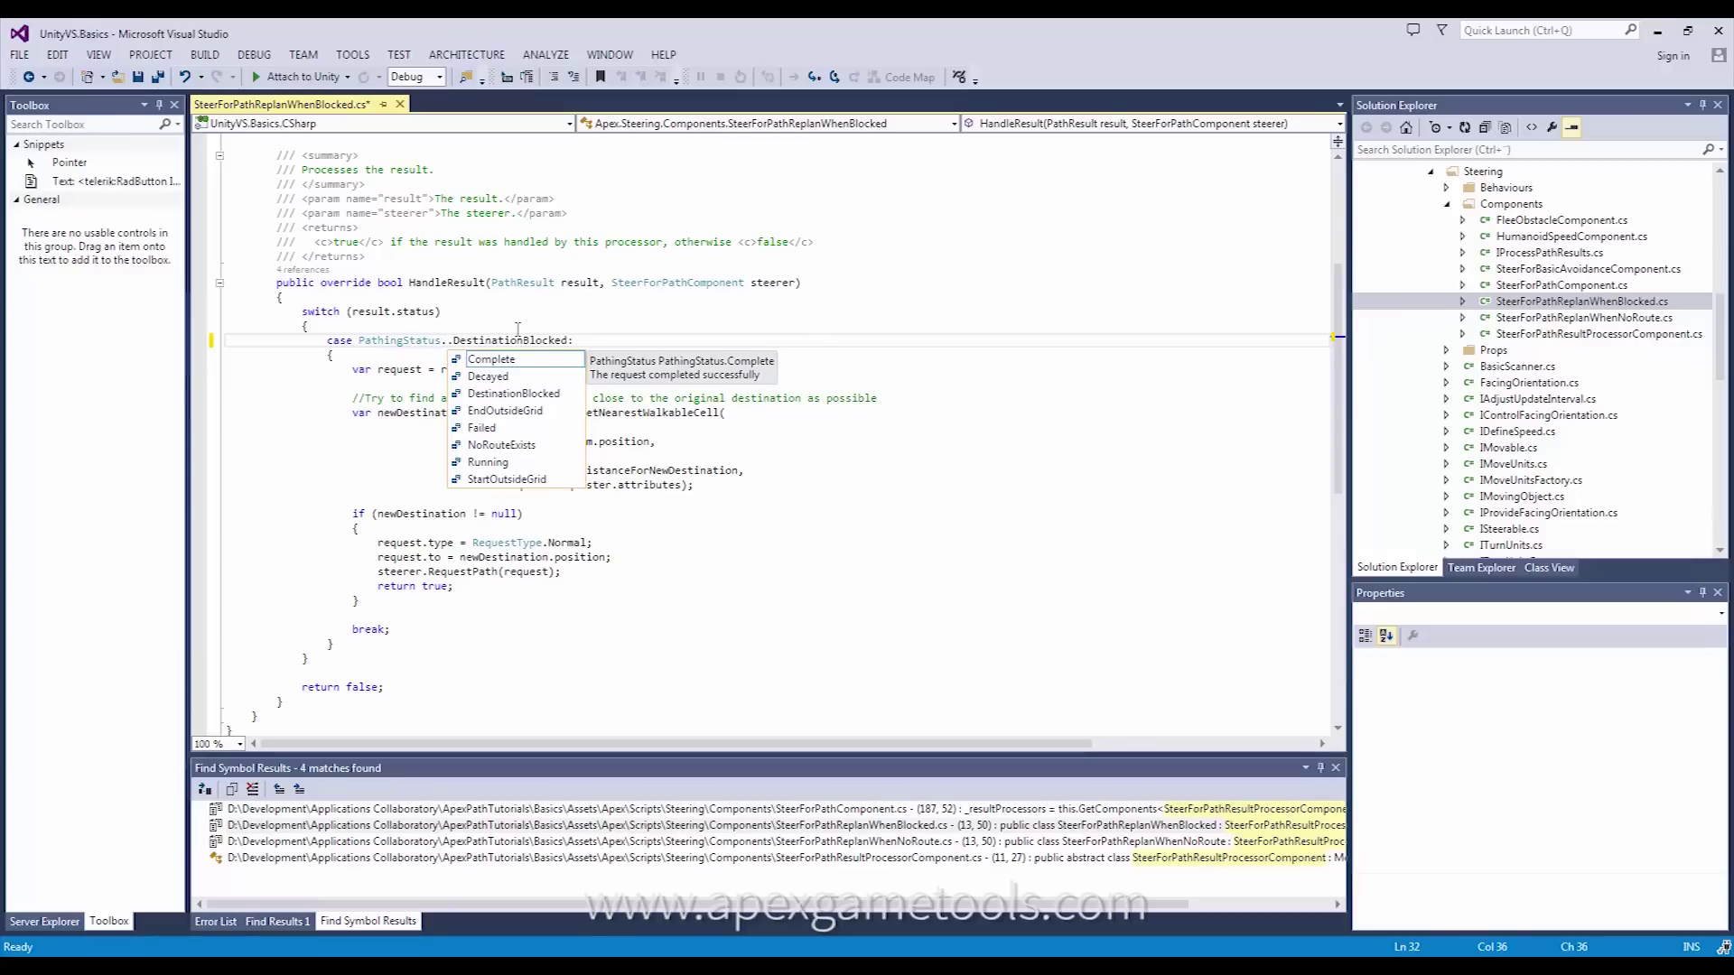
key(BackSpace)
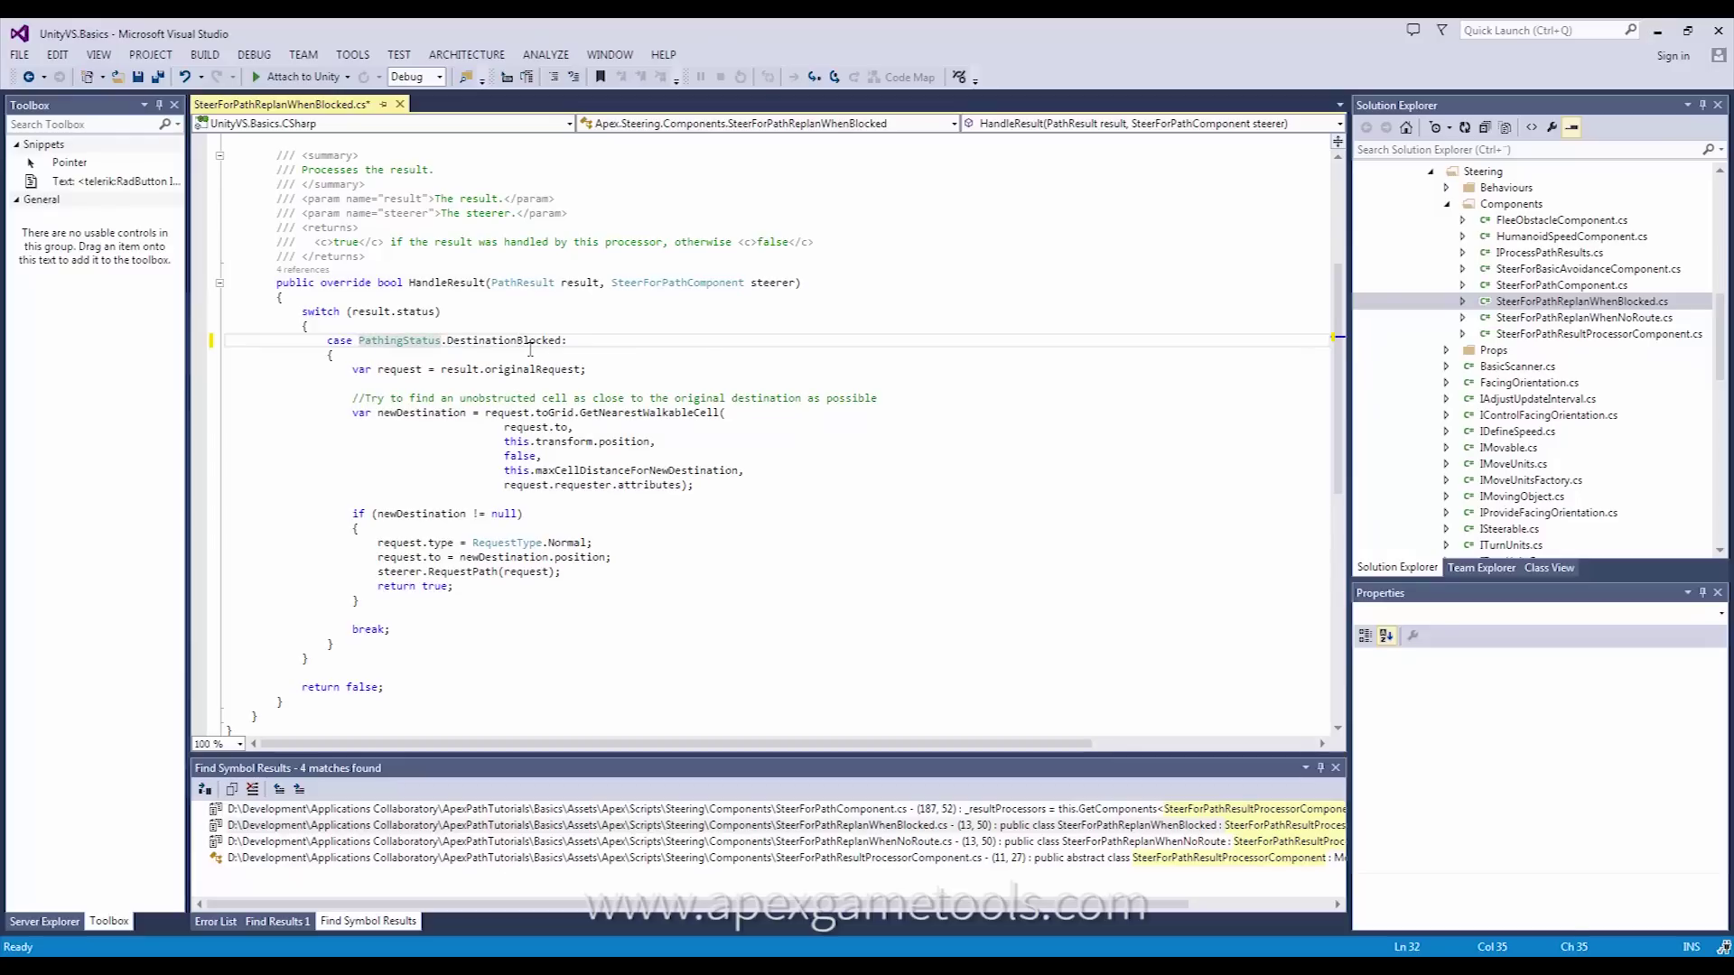
click(530, 349)
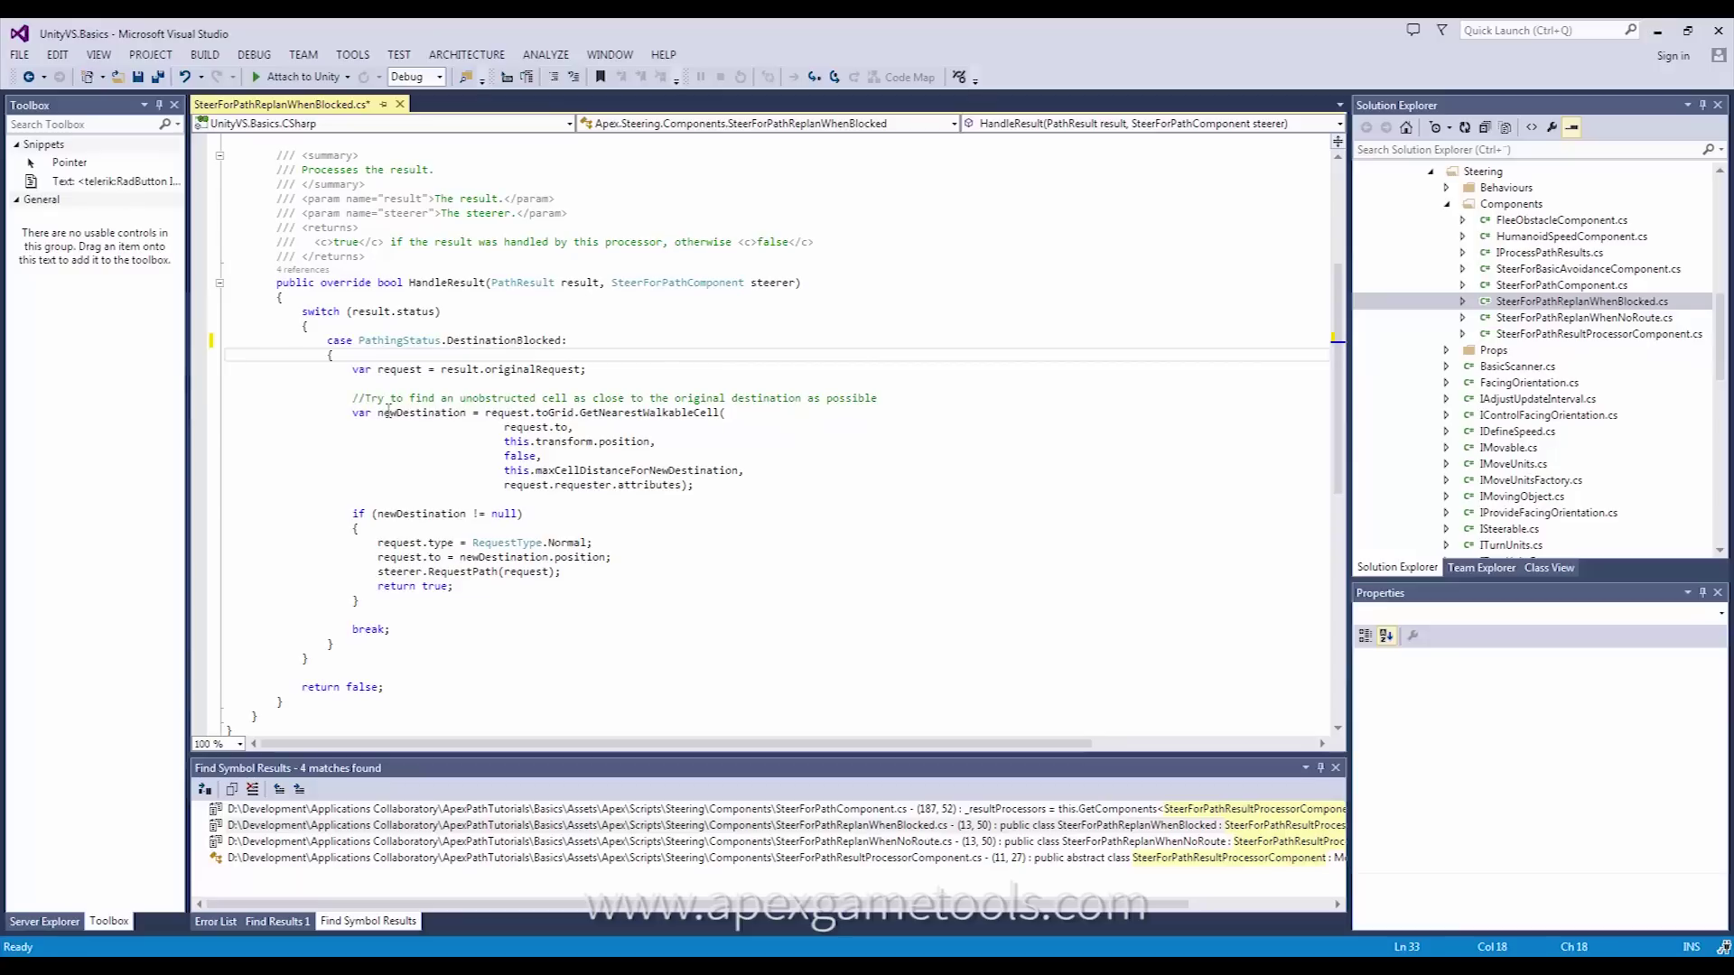
double_click(551, 415)
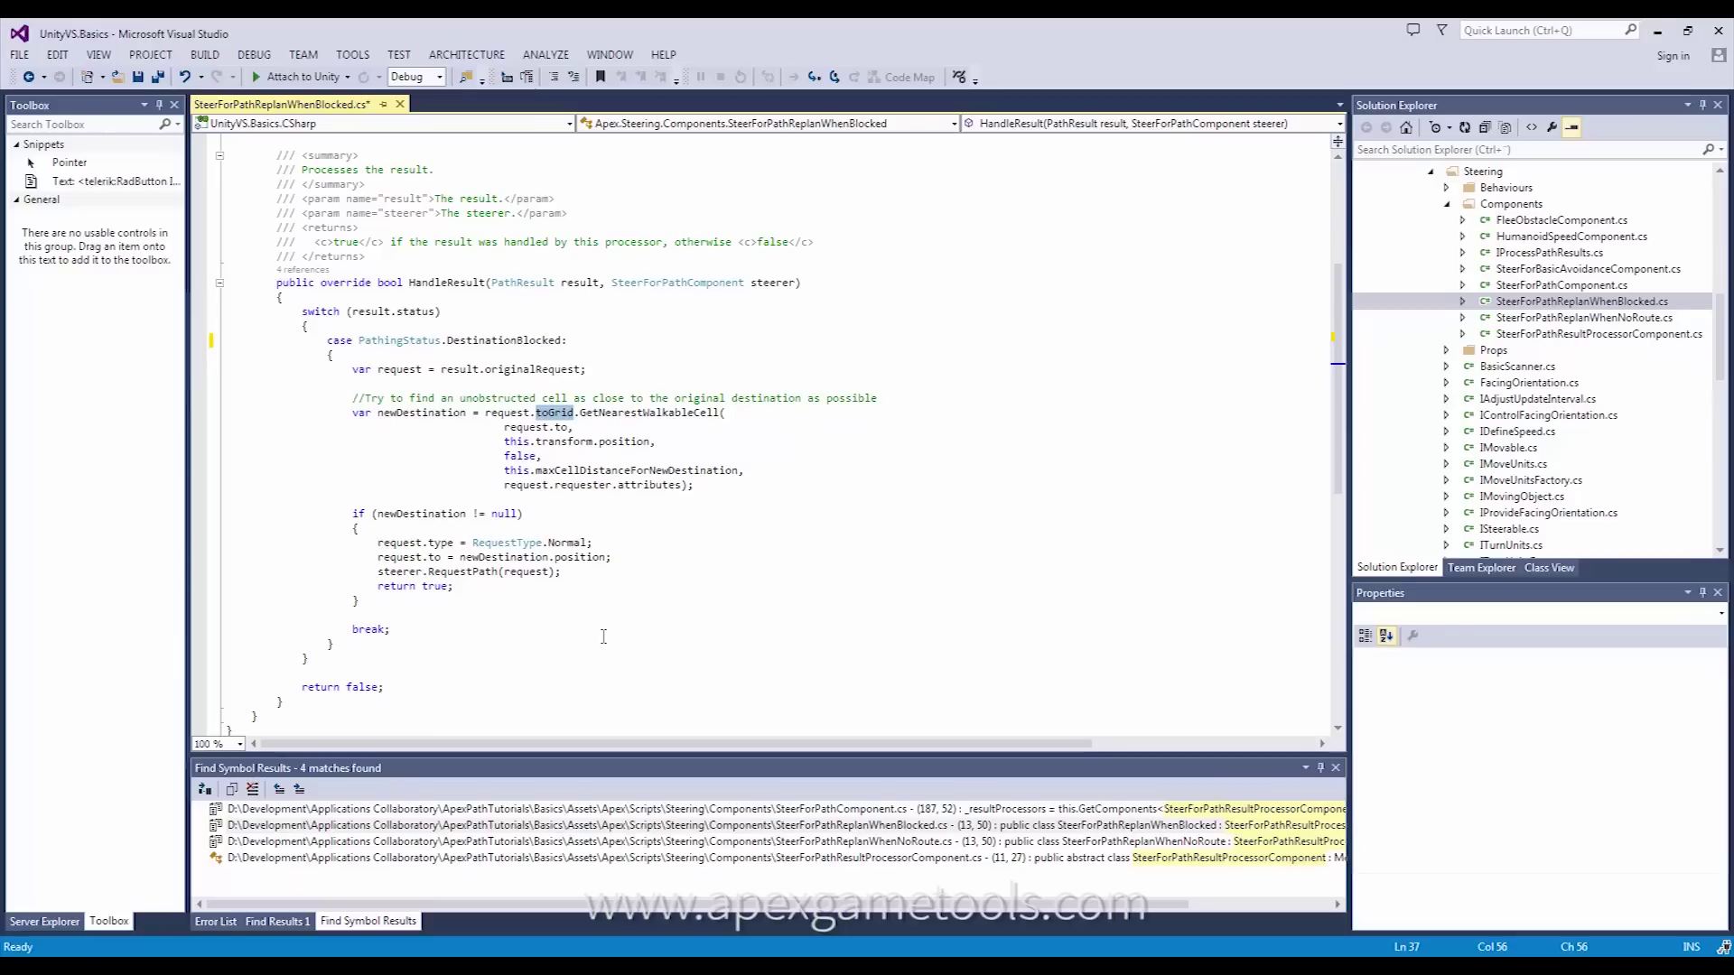
Step: Open SteerForPathReplanWhenNoRoute.cs and highlight the NoRouteExists case in HandleResult
double_click(1546, 319)
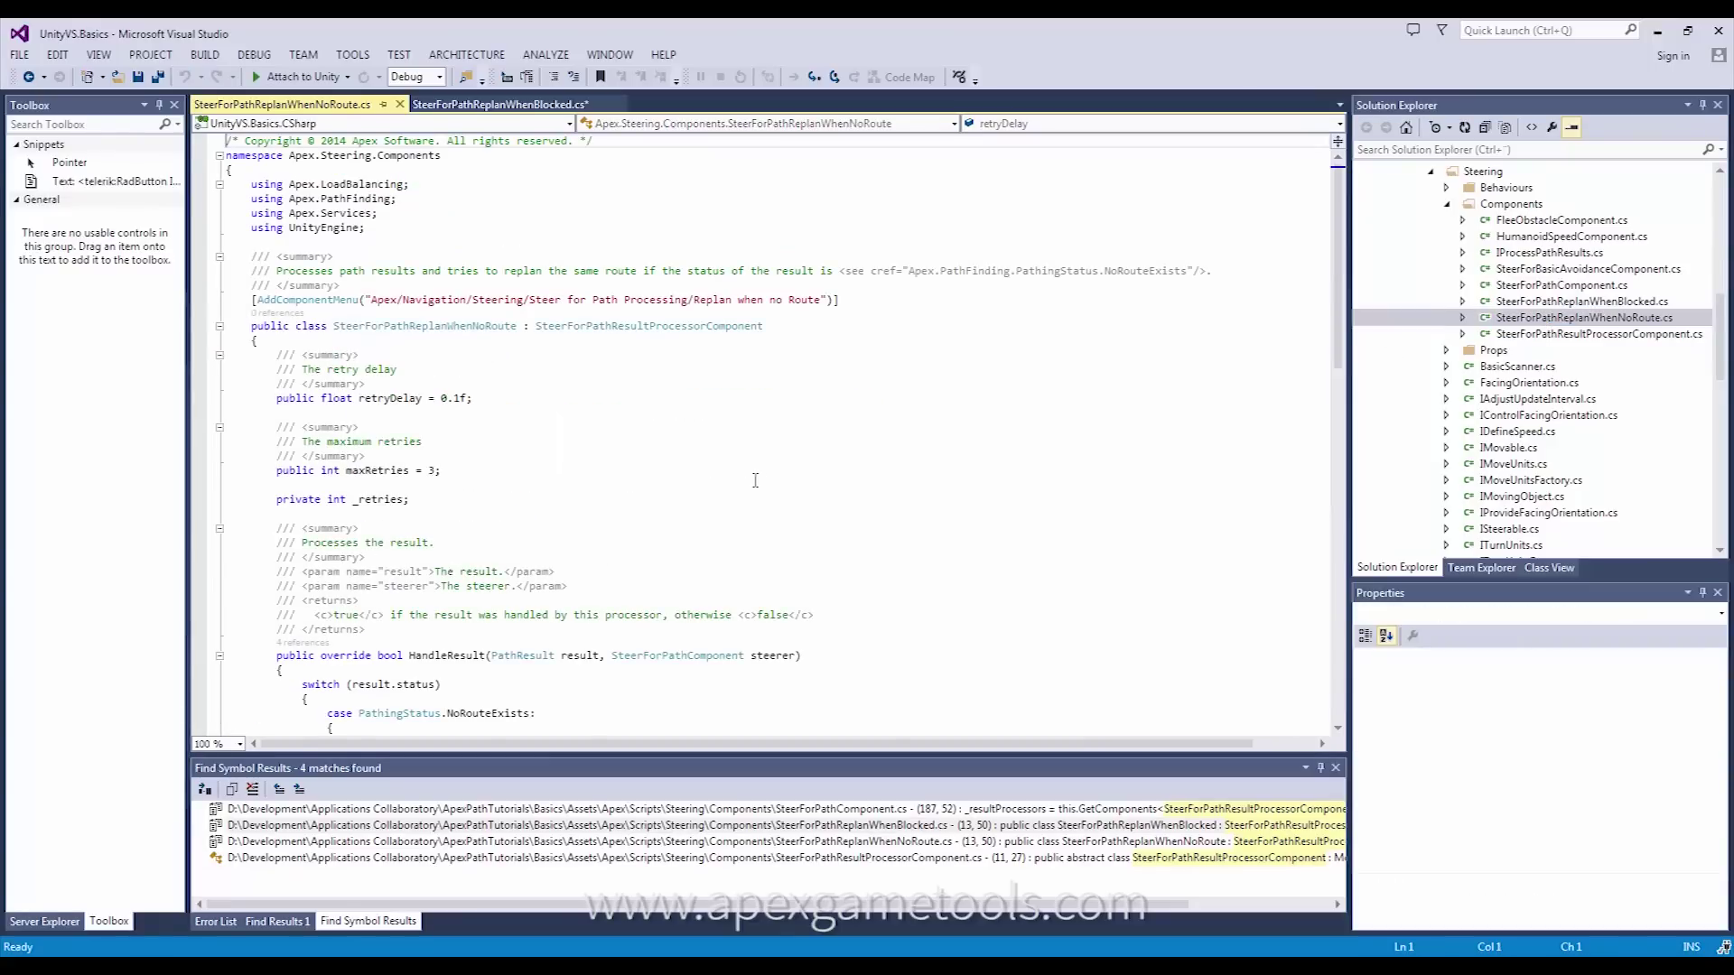
scroll(754, 479, down, 5)
scroll(753, 477, down, 2)
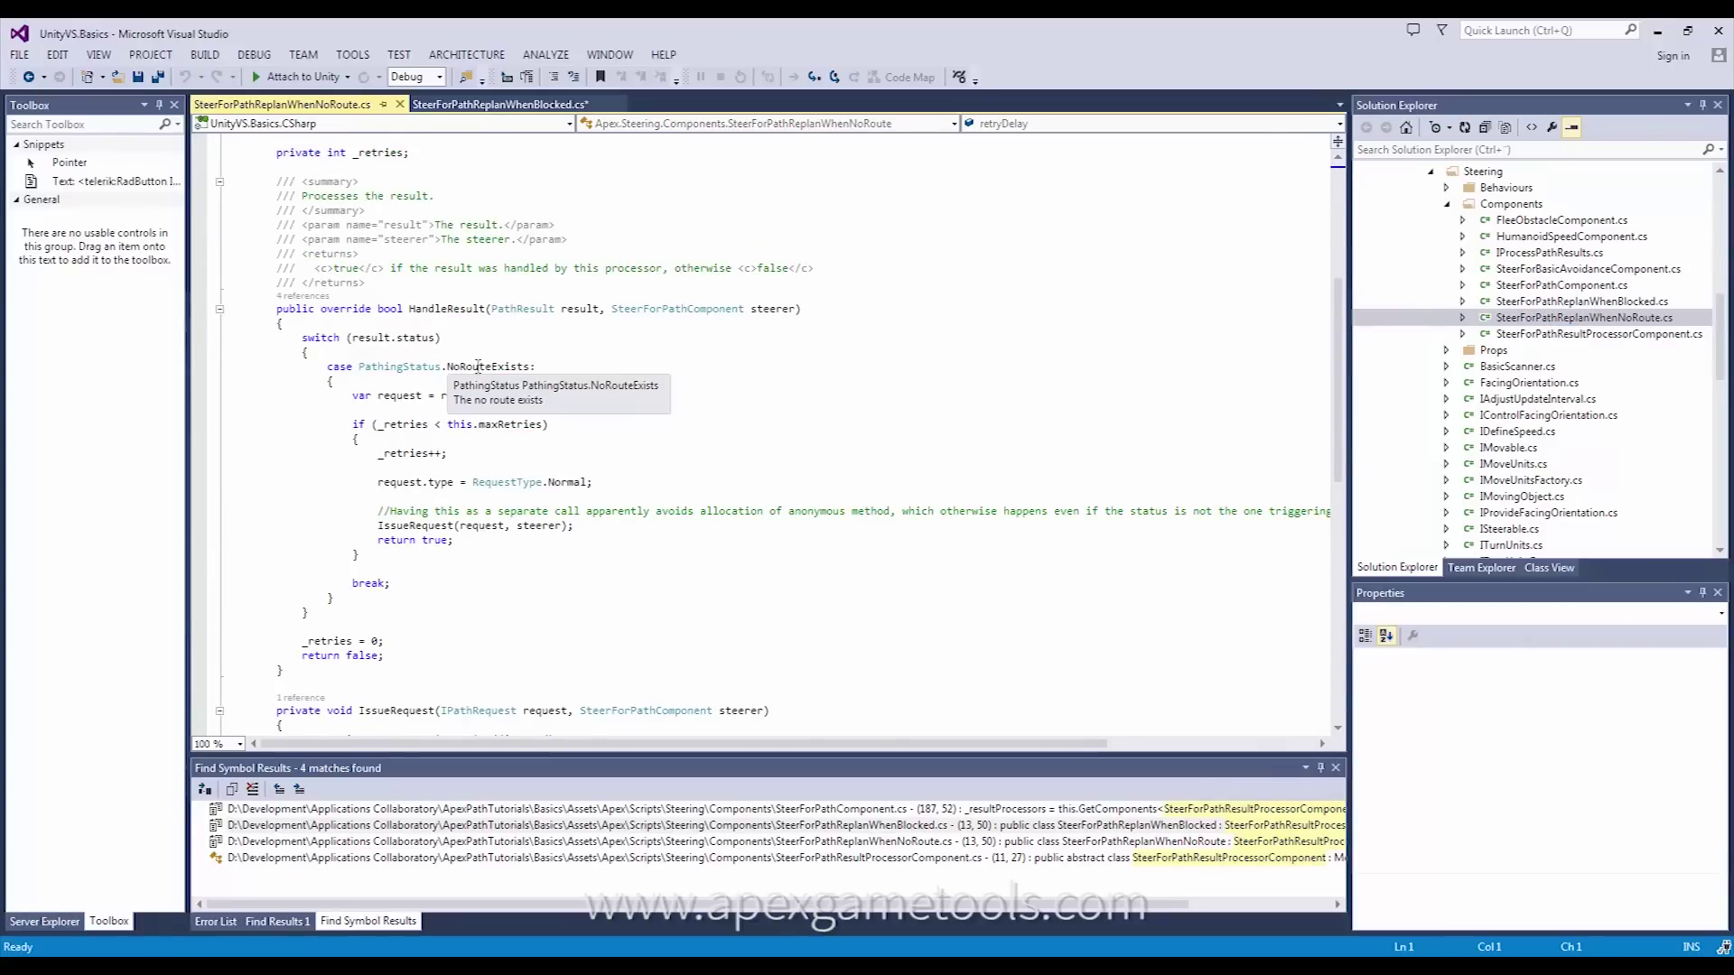
double_click(478, 366)
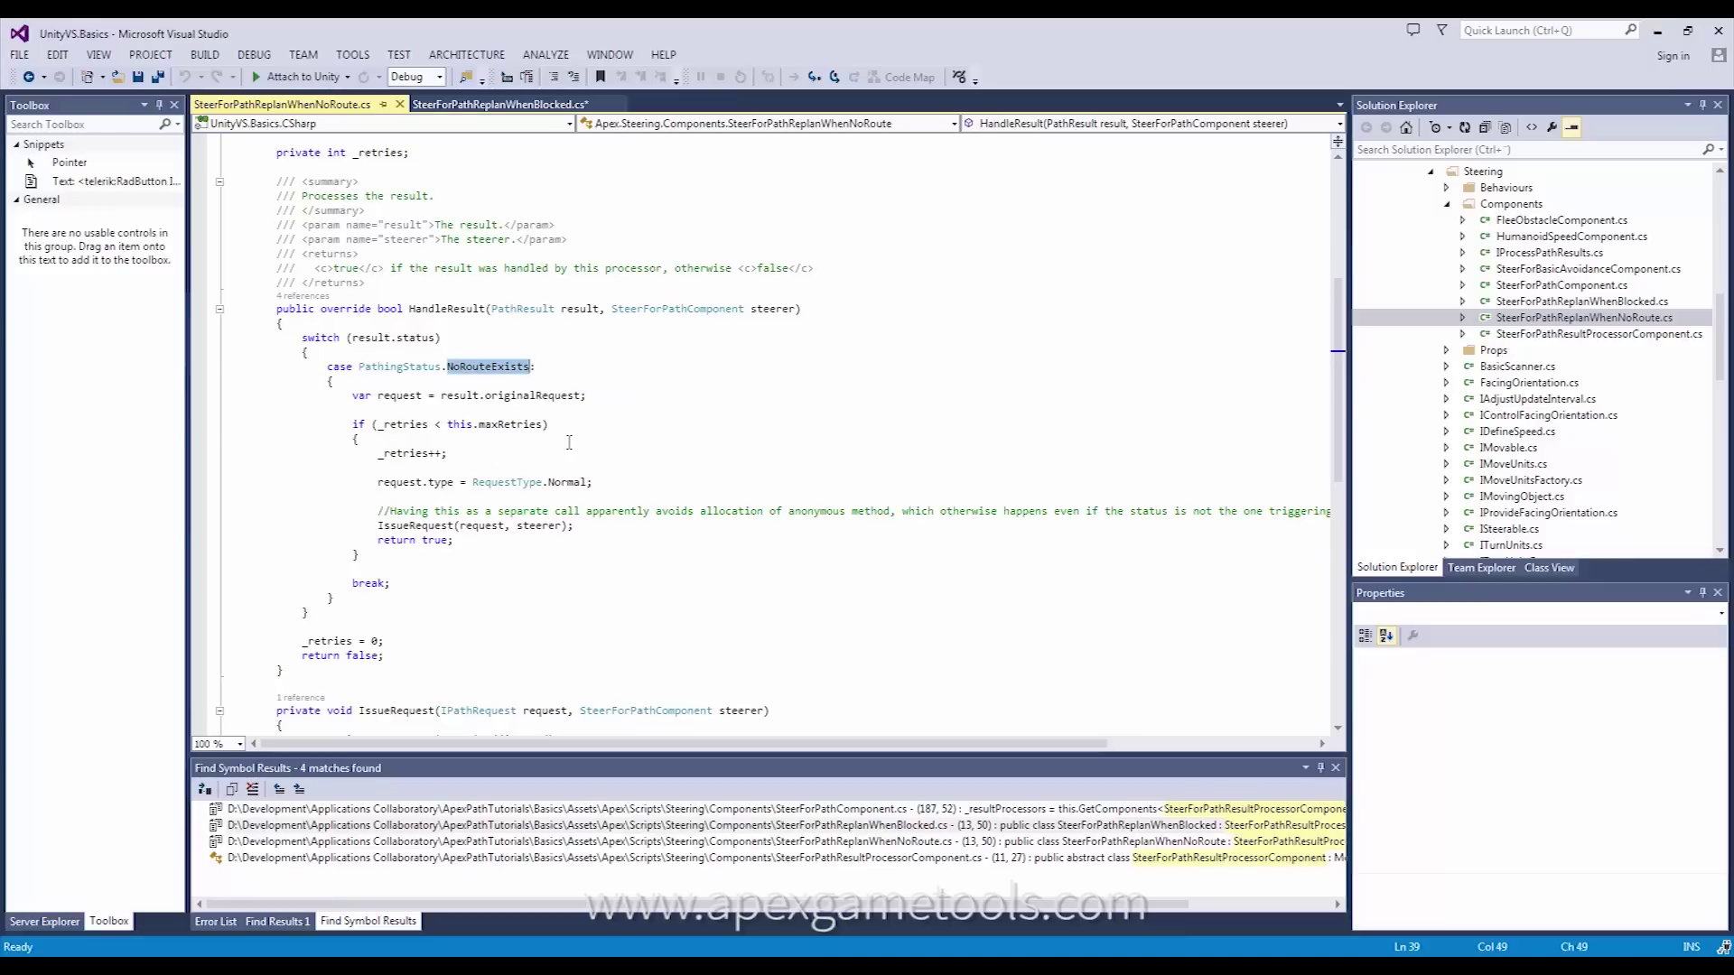
scroll(568, 441, down, 1)
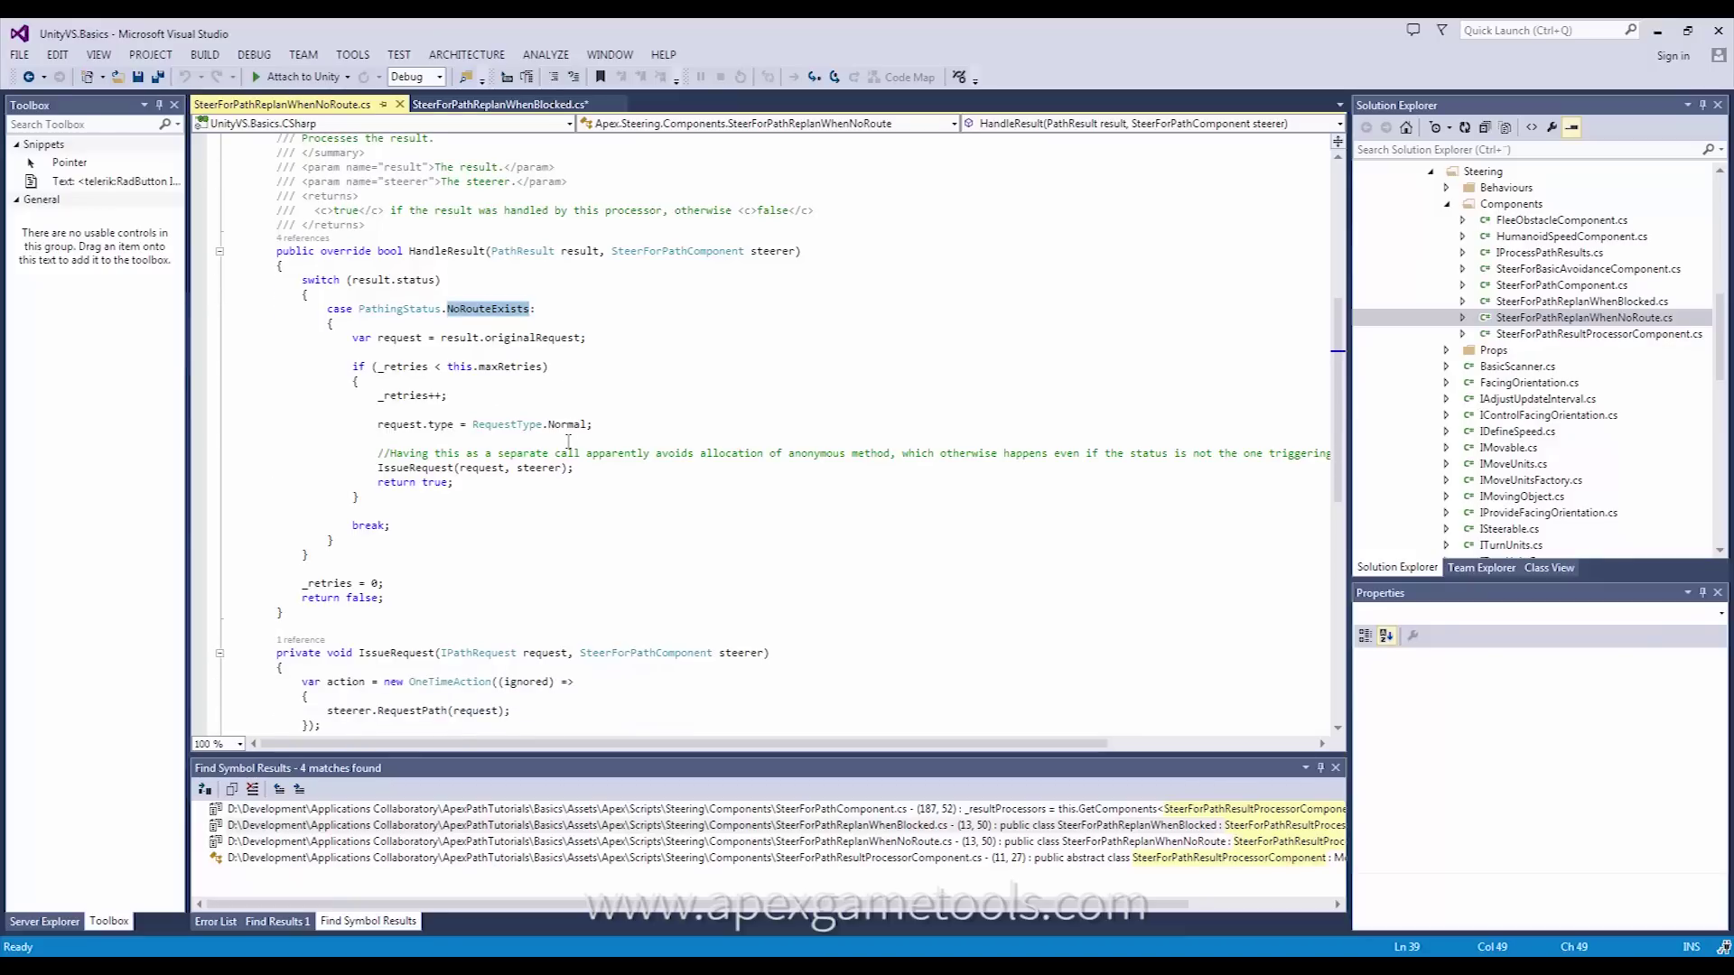
scroll(568, 441, down, 1)
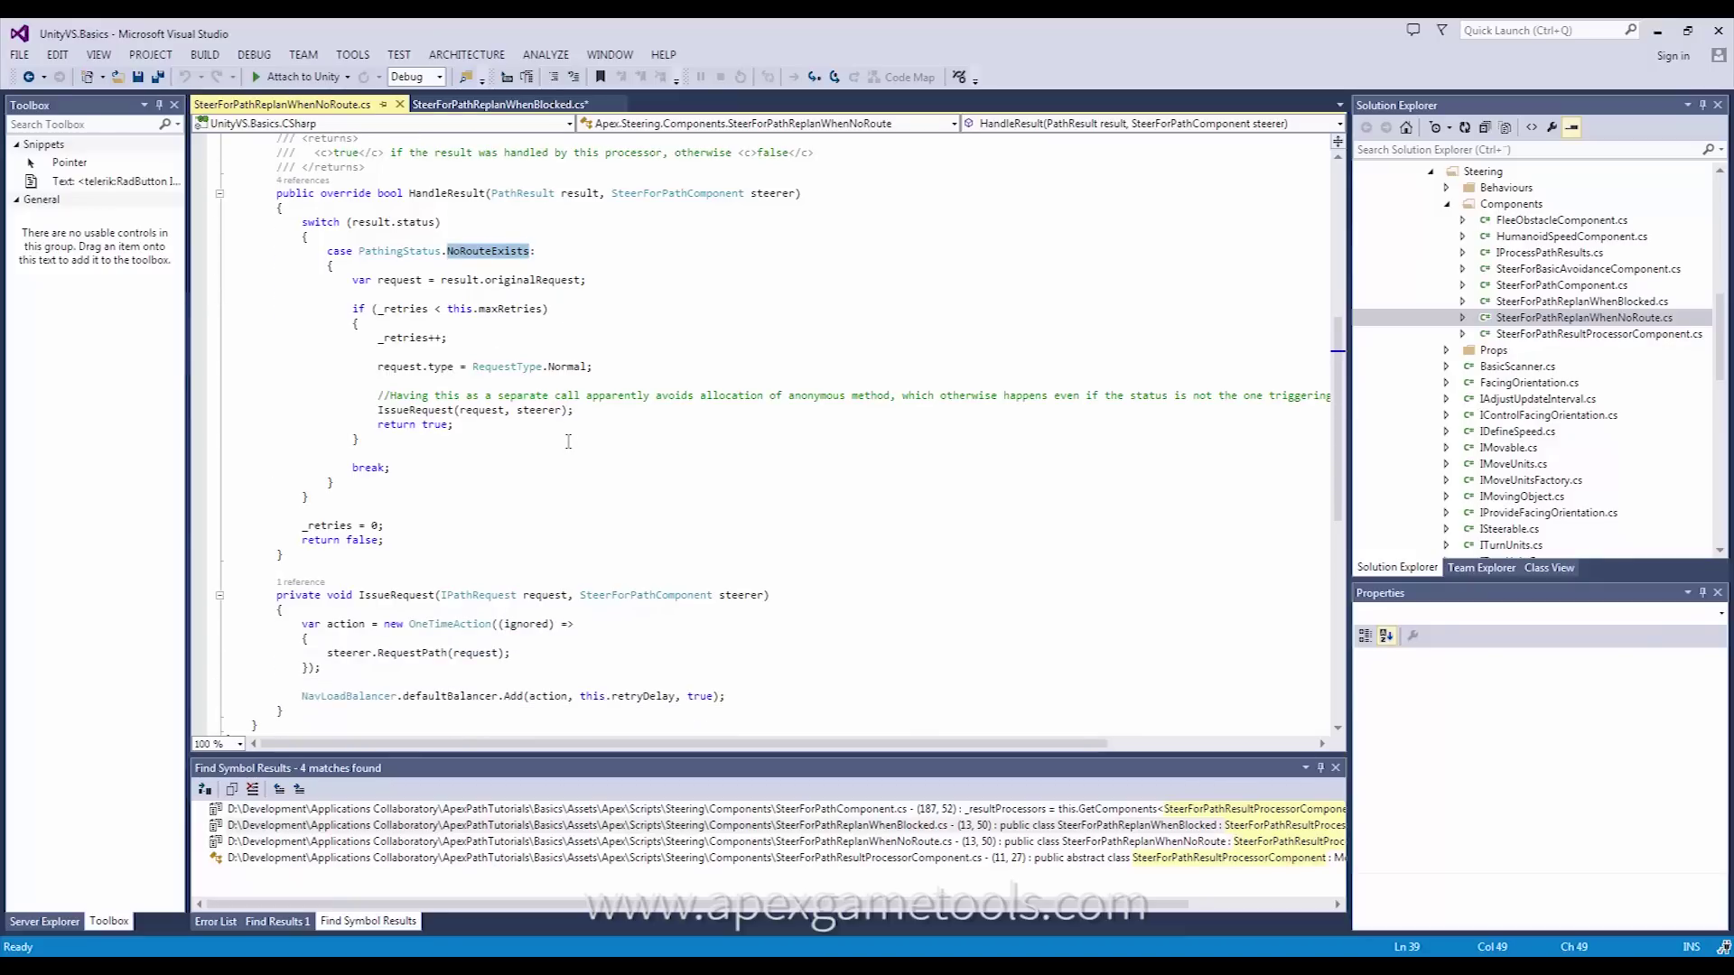
scroll(568, 440, down, 1)
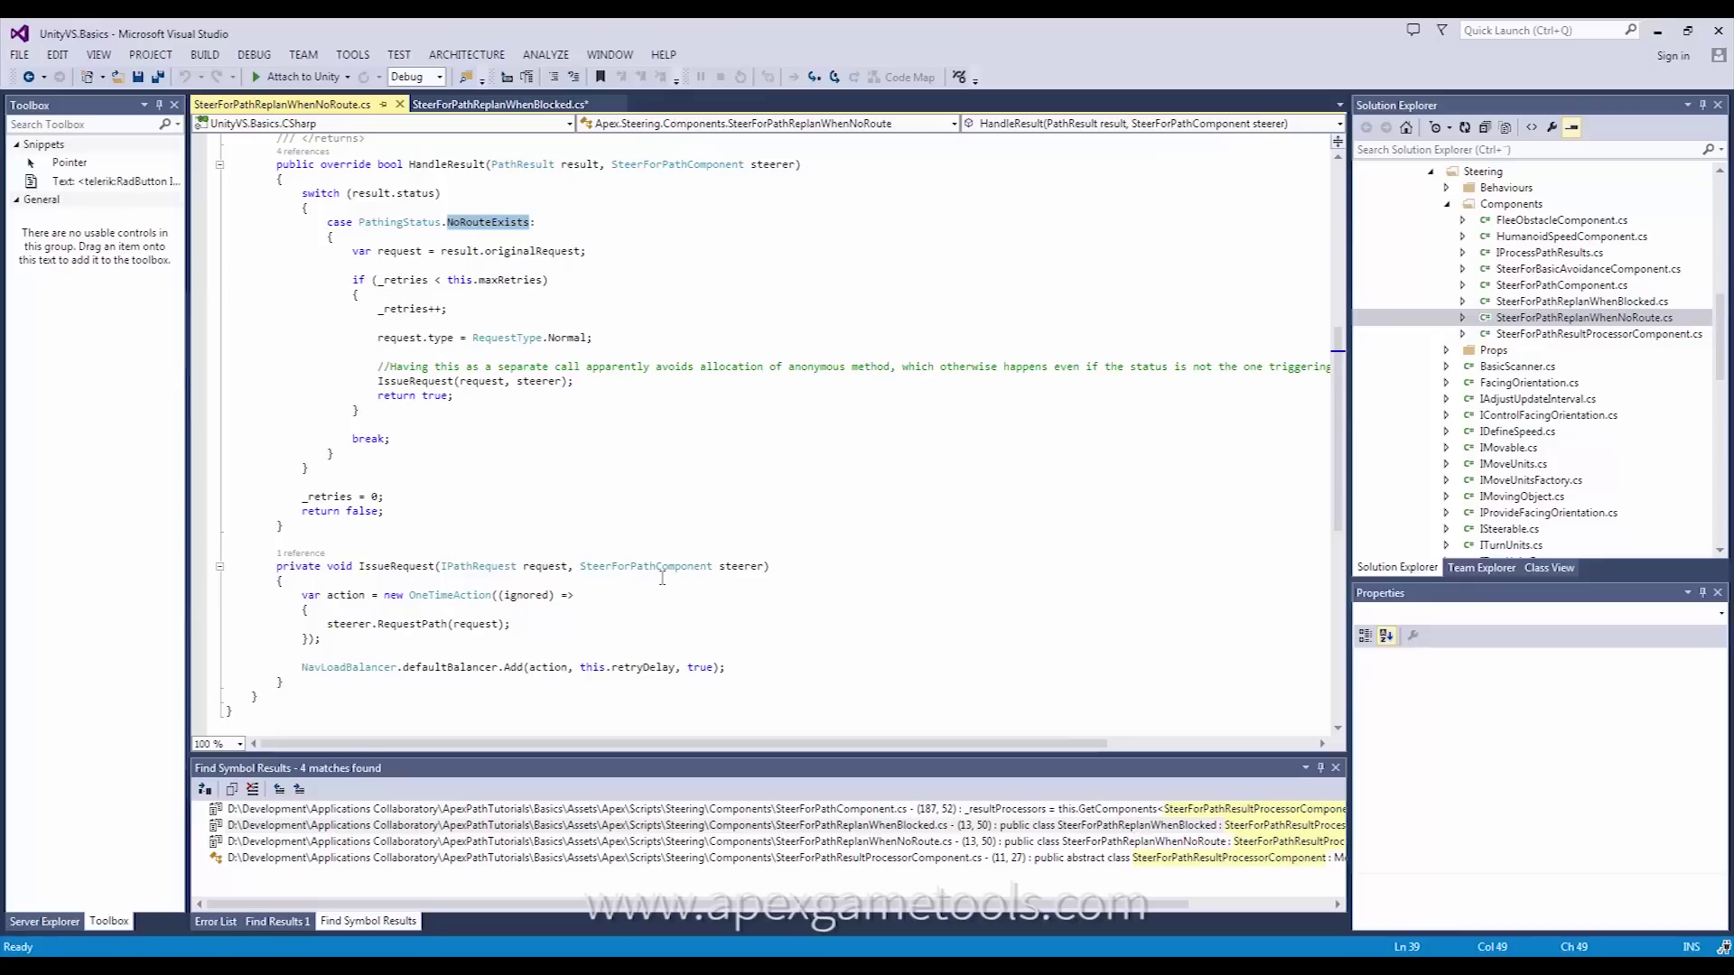
scroll(661, 578, up, 2)
scroll(661, 579, up, 2)
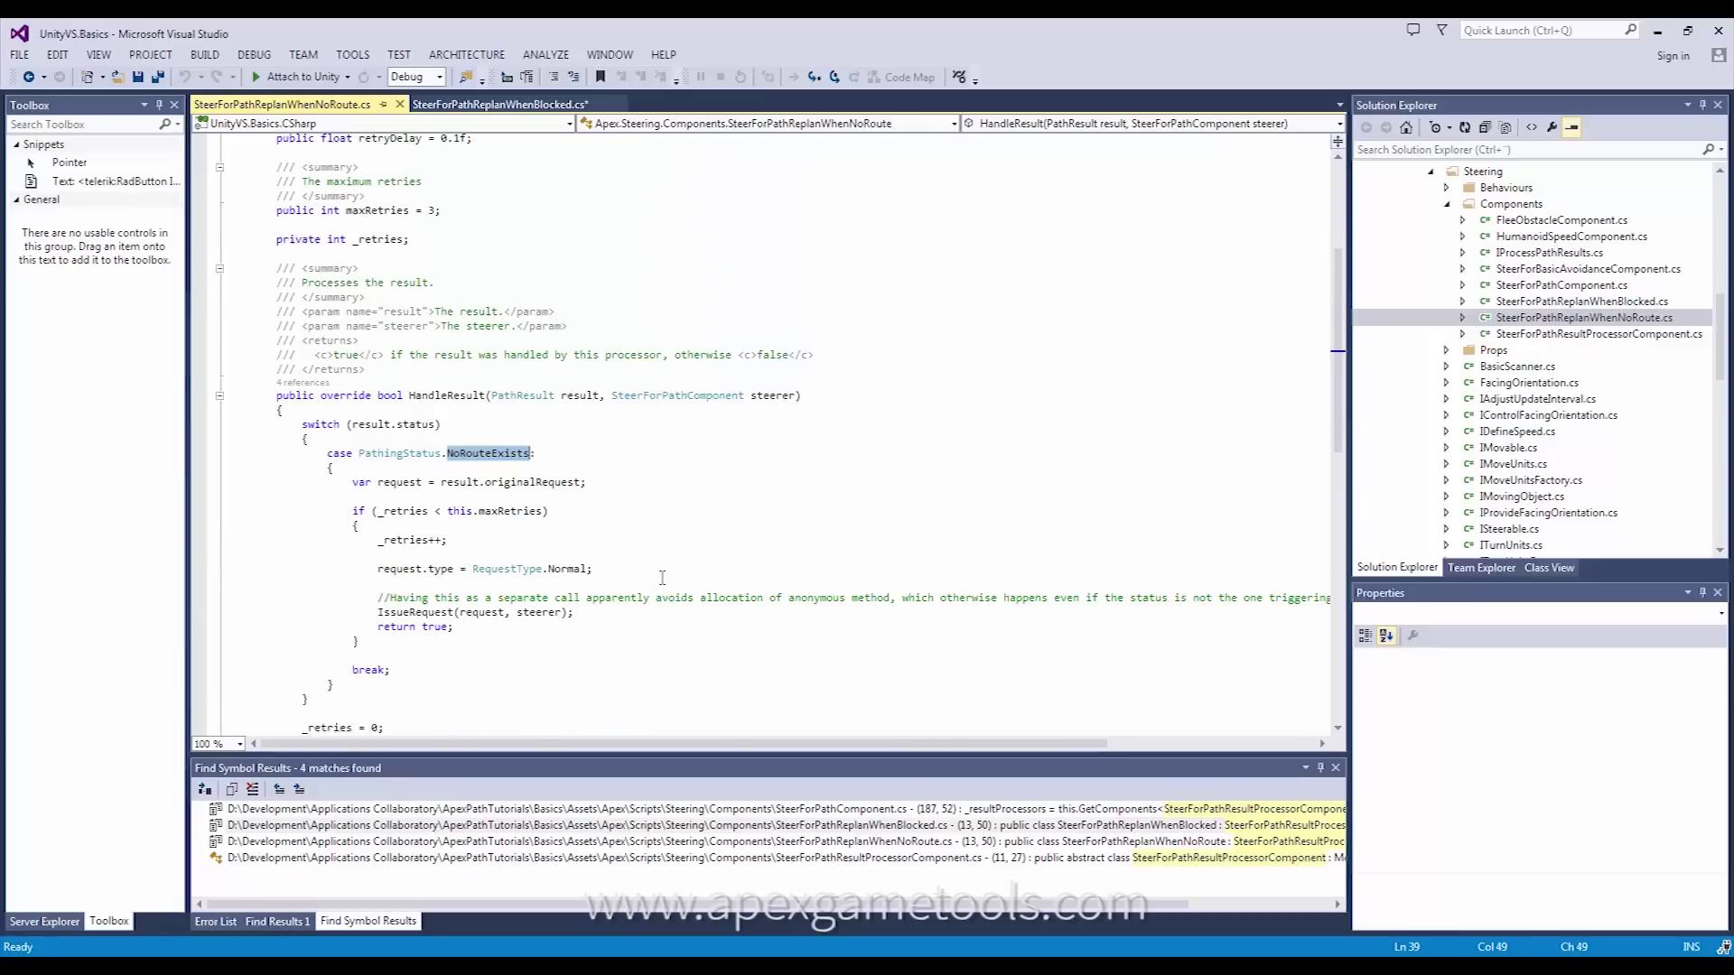
scroll(661, 579, up, 2)
scroll(661, 579, up, 2)
scroll(662, 578, up, 1)
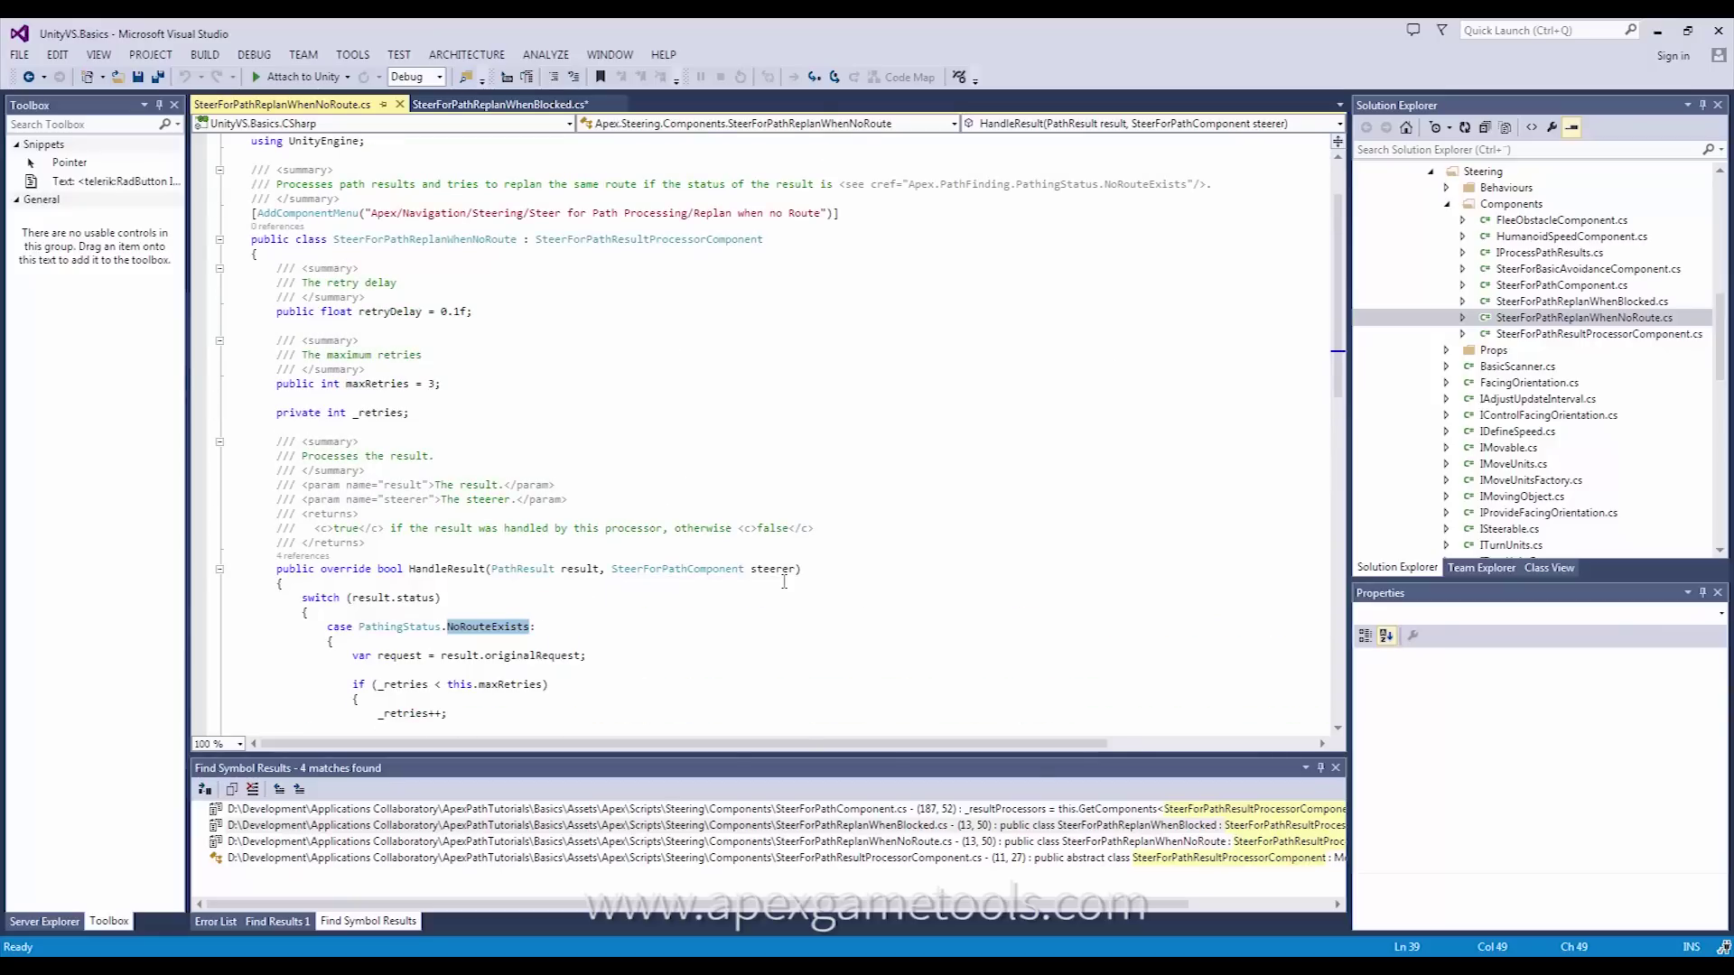
scroll(784, 584, up, 1)
scroll(784, 584, up, 1)
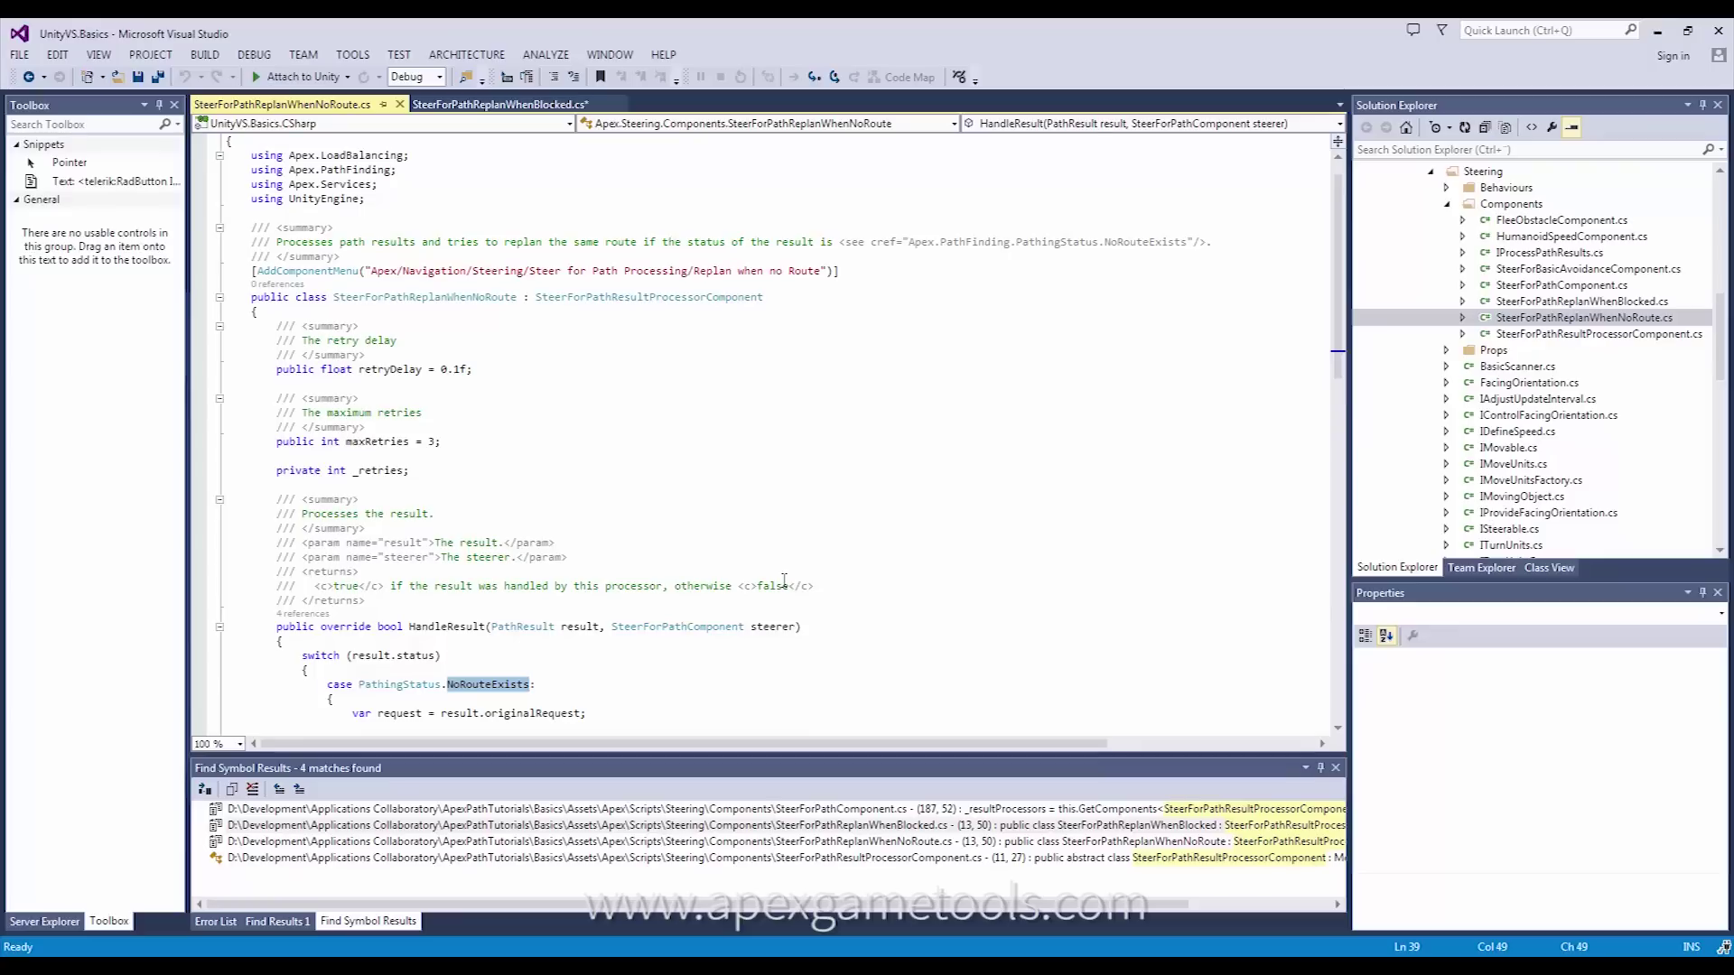
double_click(619, 298)
scroll(706, 478, down, 2)
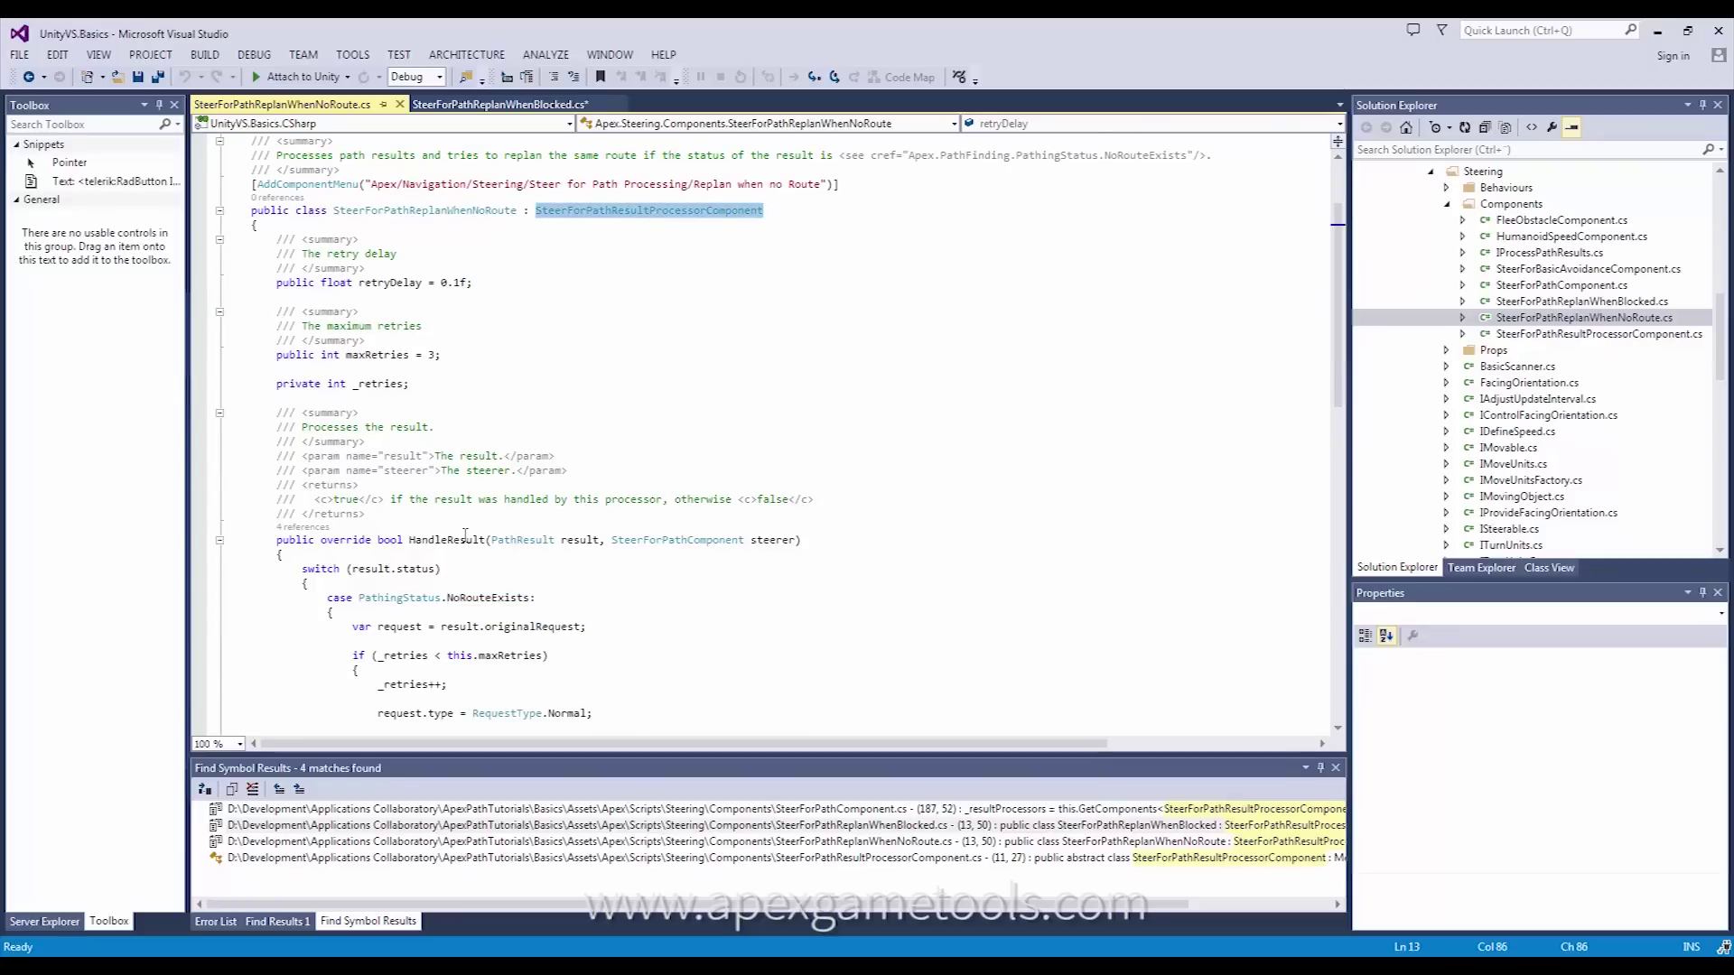
scroll(802, 570, down, 1)
scroll(802, 571, down, 1)
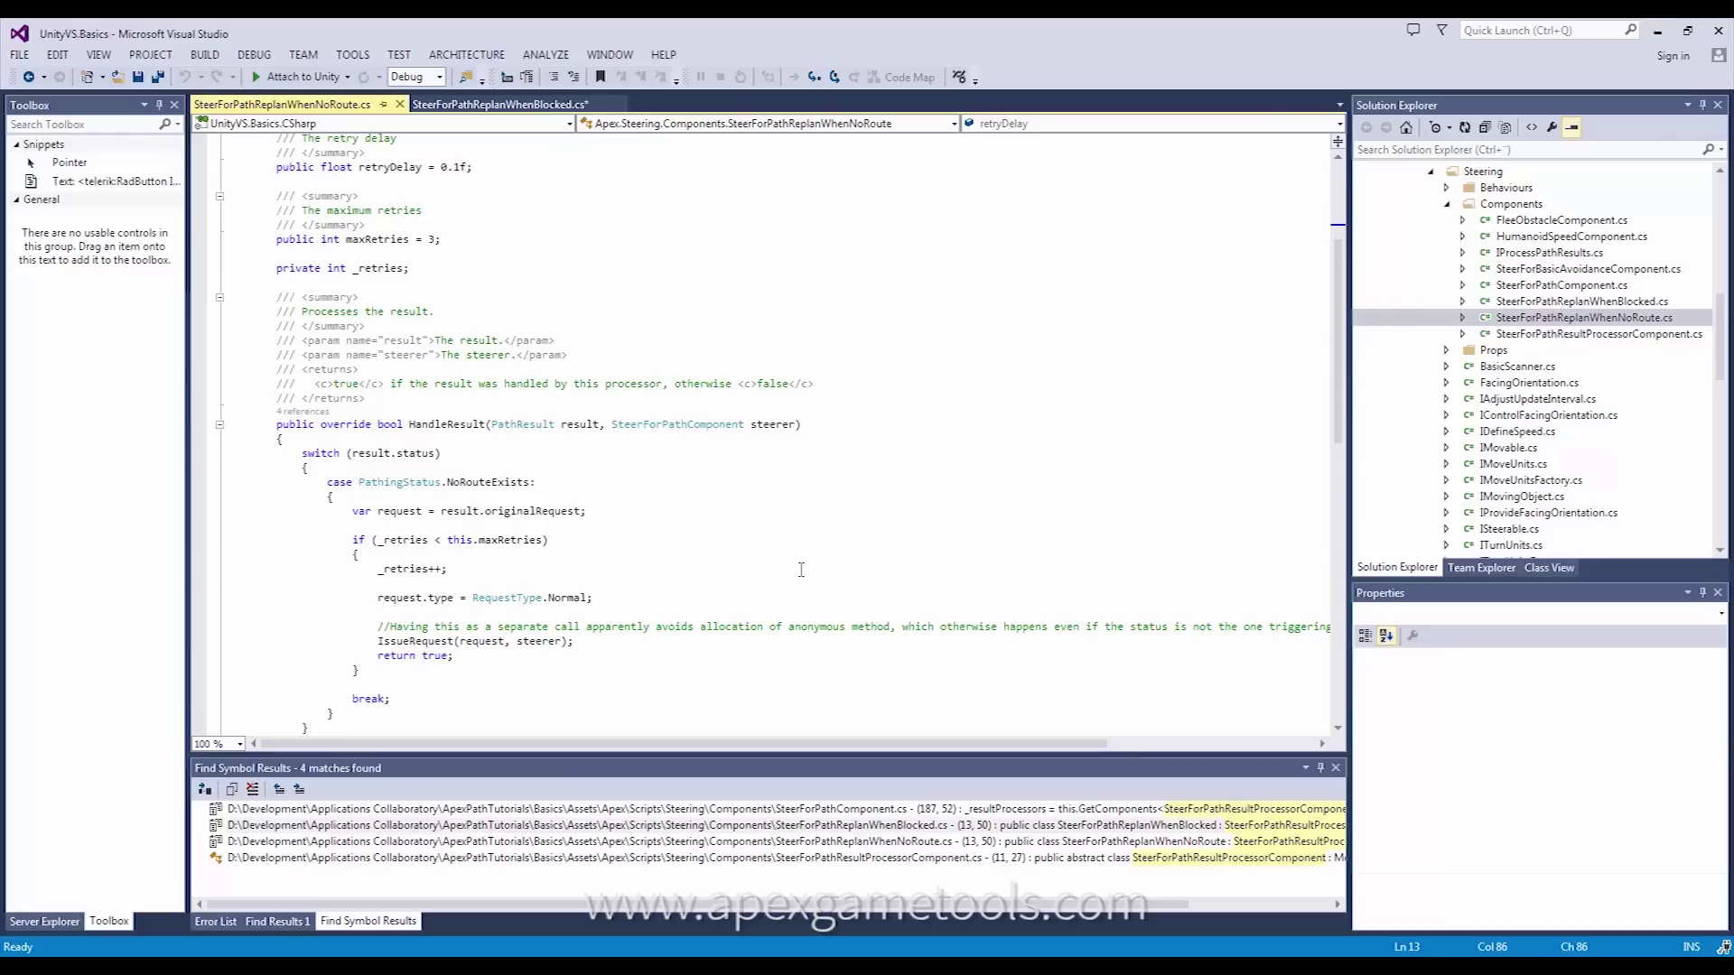
scroll(802, 569, up, 3)
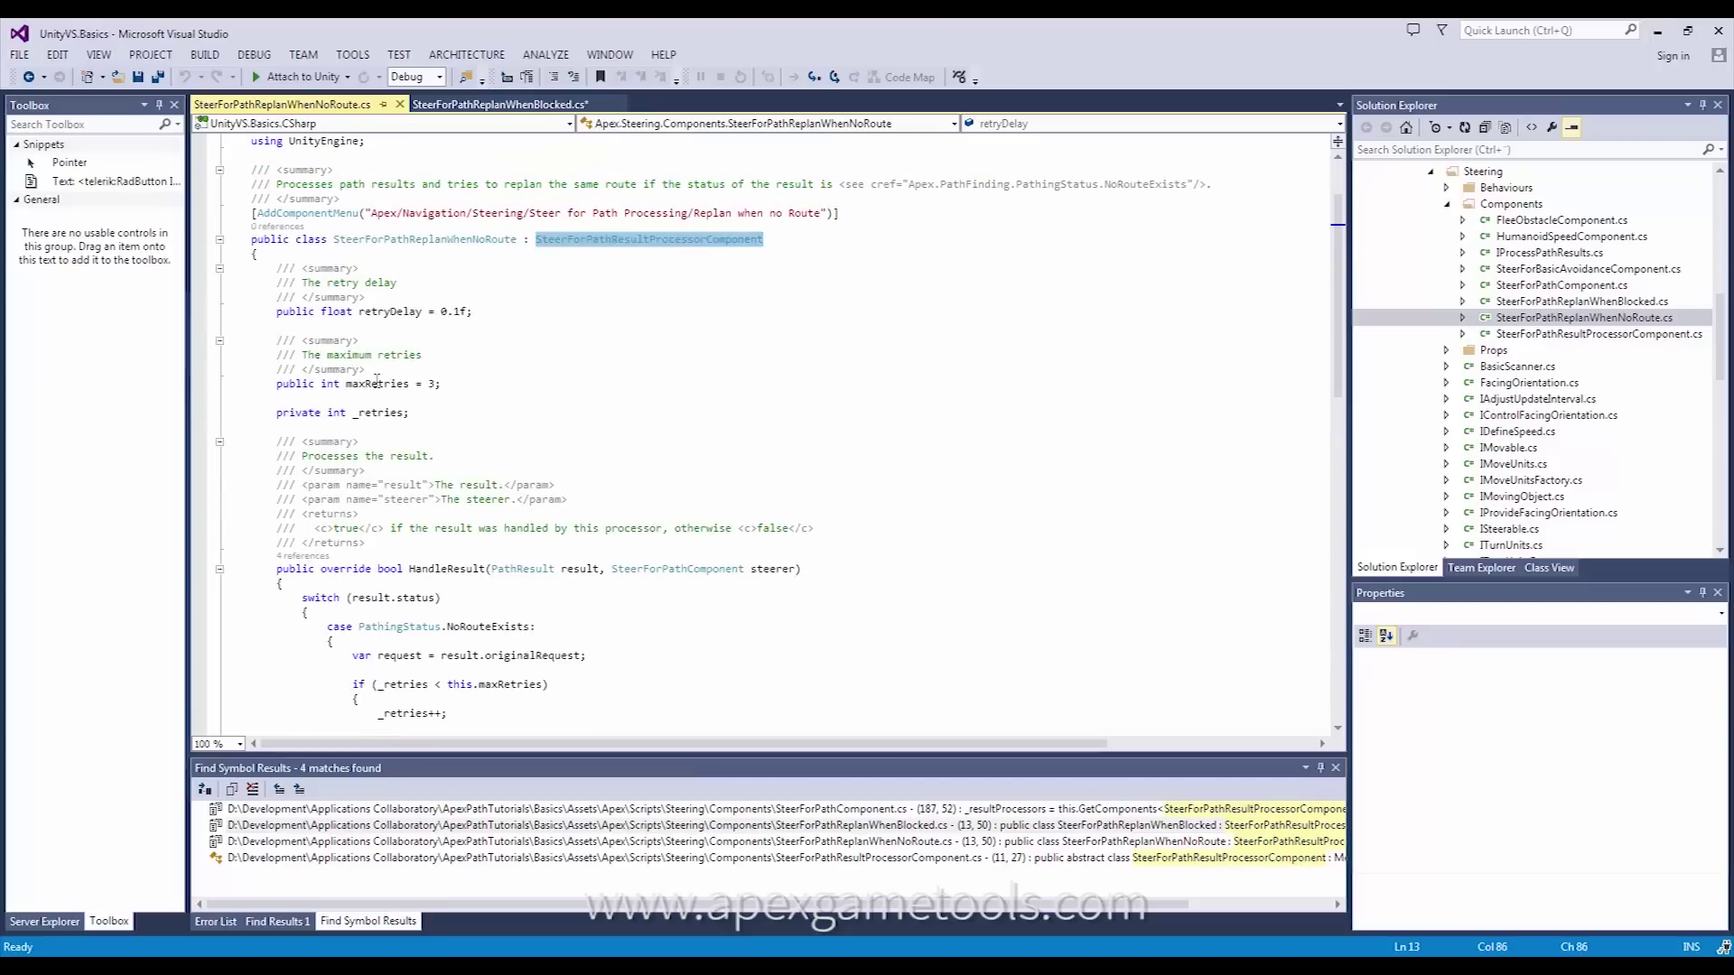